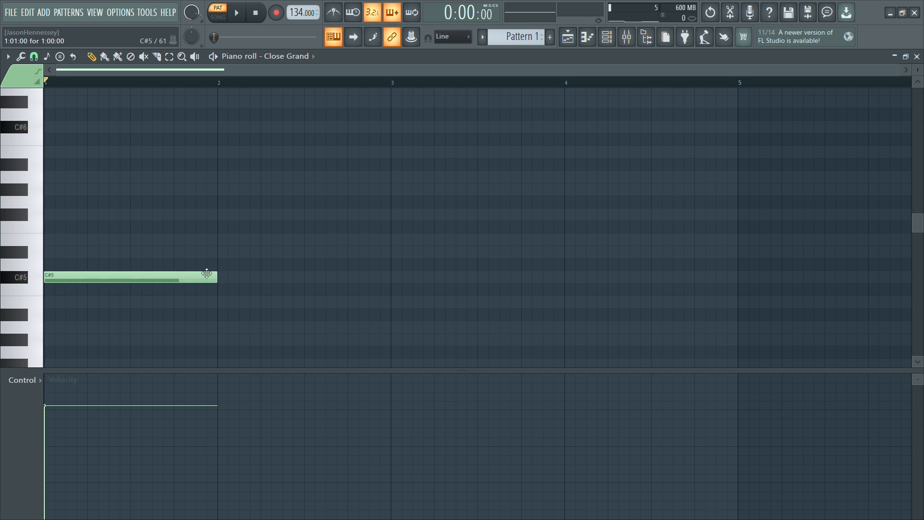
# Step: Place E5, F#5 and A5 after the opening C#5 as a rising four-note phrase across bars 1 and 2
pyautogui.press('space')
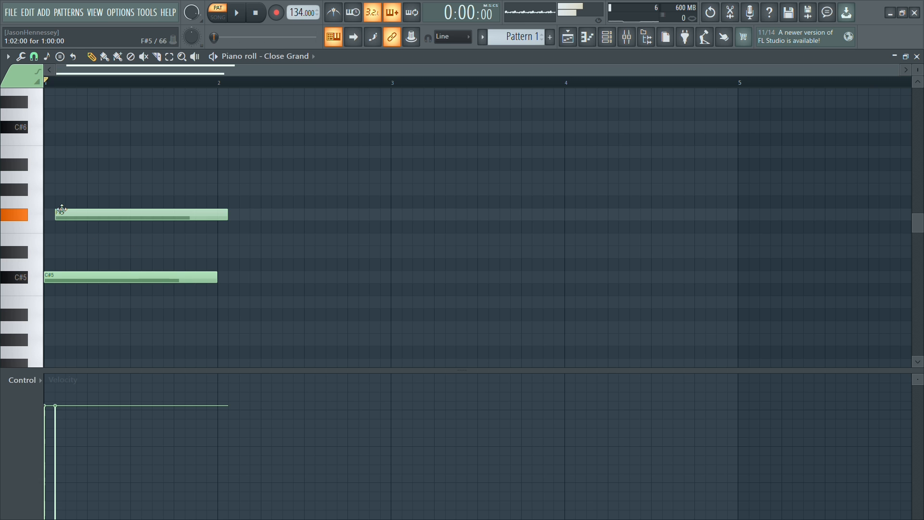
pyautogui.moveTo(50, 197); pyautogui.dragTo(113, 239)
pyautogui.press('space')
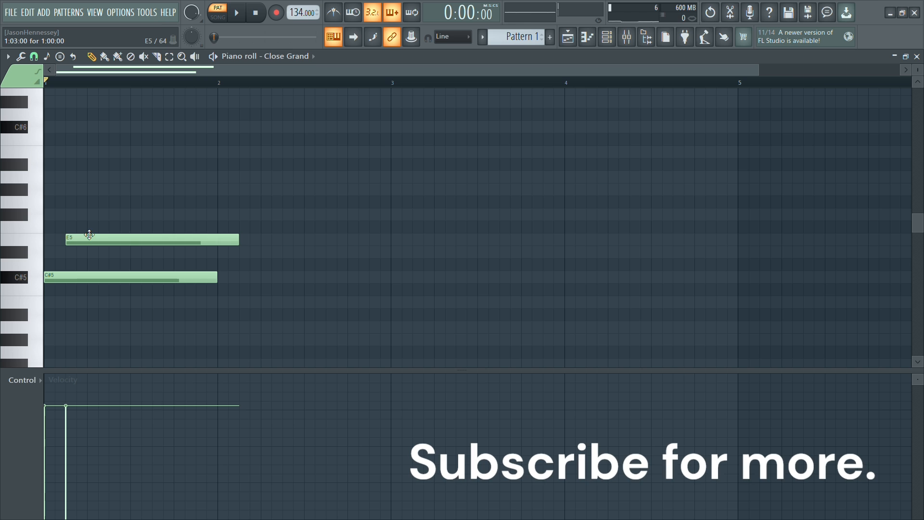
pyautogui.press('space')
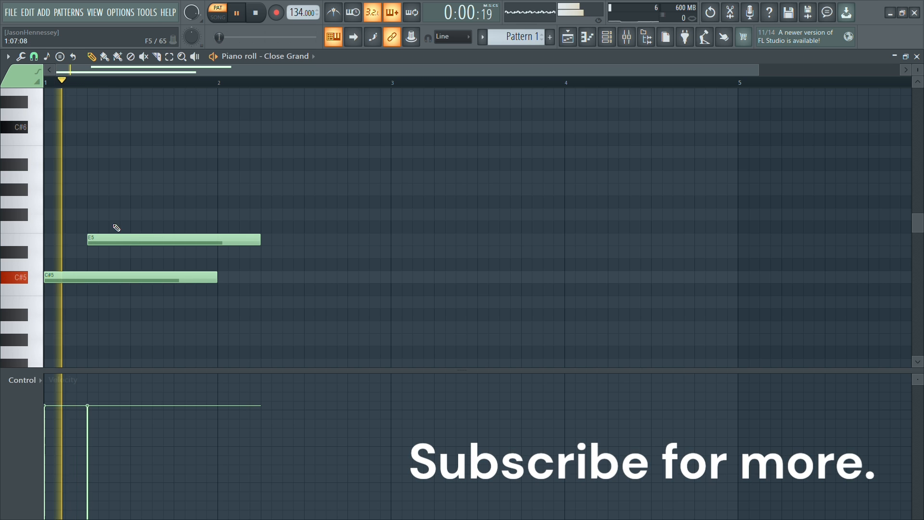
pyautogui.press('space')
pyautogui.click(138, 213)
pyautogui.press('space')
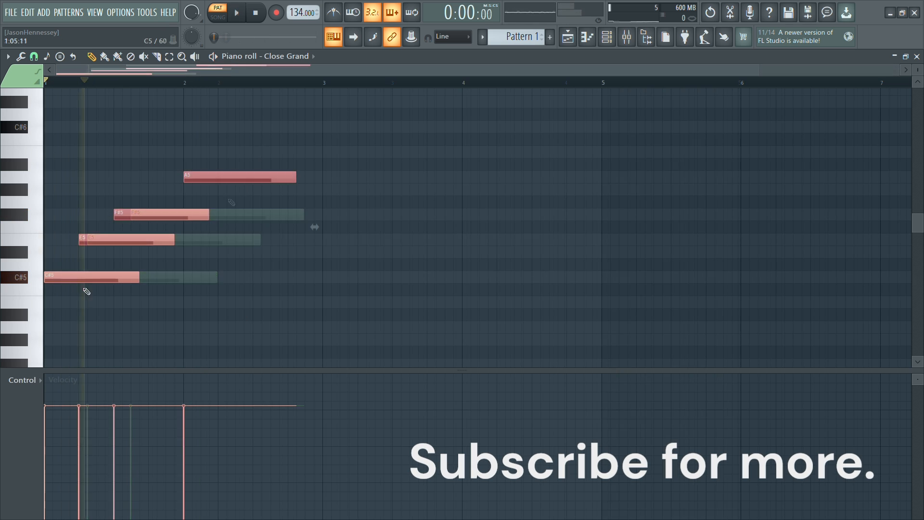
# Step: Copy the four-note phrase to bars 3 and 4 and rearrange the copy as G#5, A5, B5 and E6
pyautogui.moveTo(86, 278); pyautogui.dragTo(354, 279)
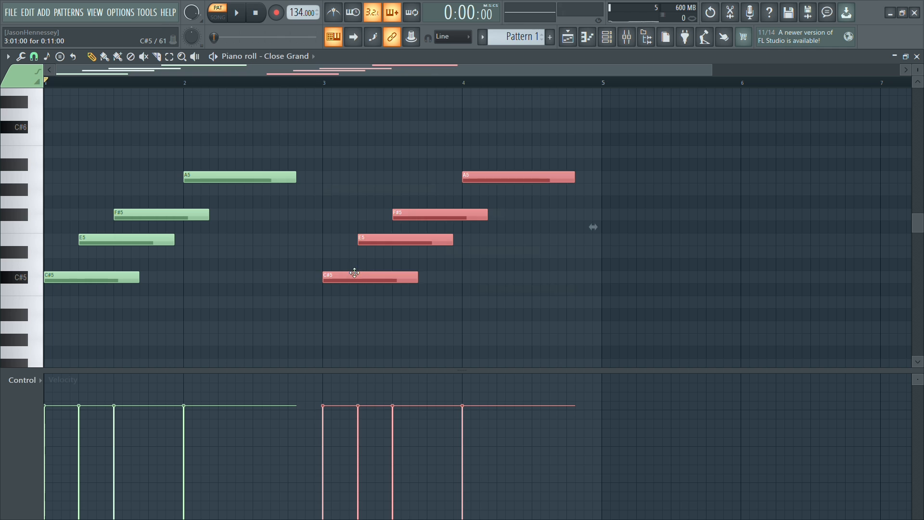
pyautogui.press('space')
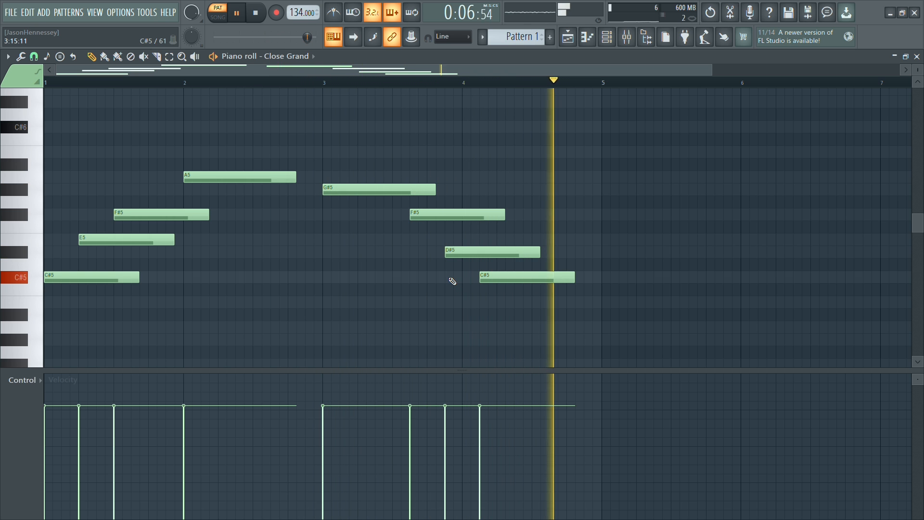
pyautogui.scroll(2, 236, 282)
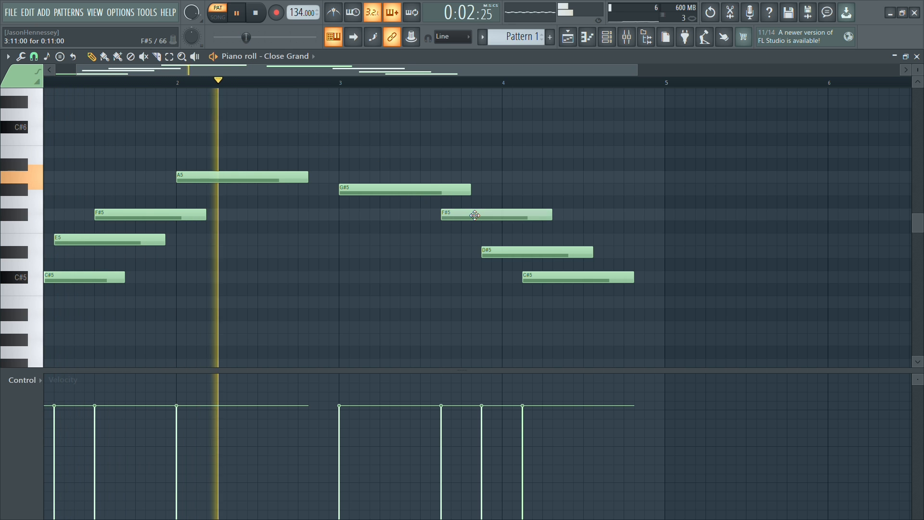
pyautogui.moveTo(474, 215); pyautogui.dragTo(478, 177)
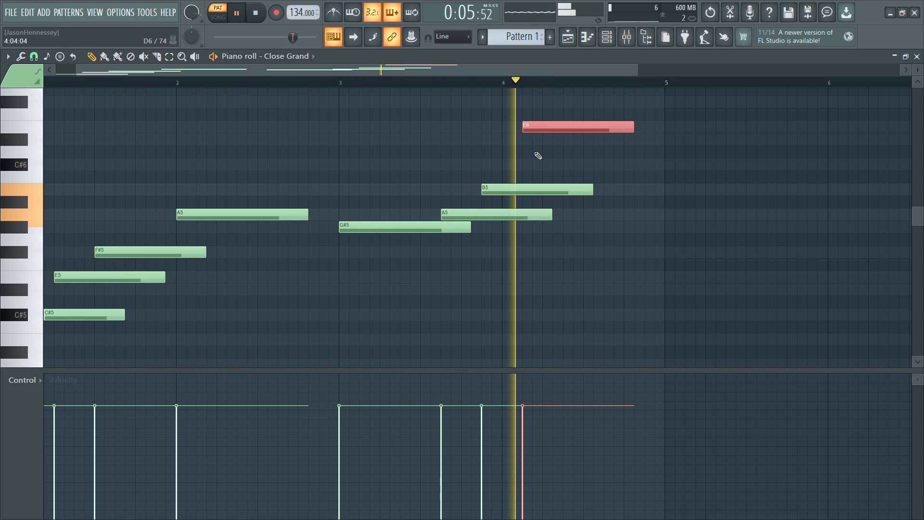
# Step: Add a D#6 after the E6 in bar 4 and trim it to end at the start of bar 5
pyautogui.press('space')
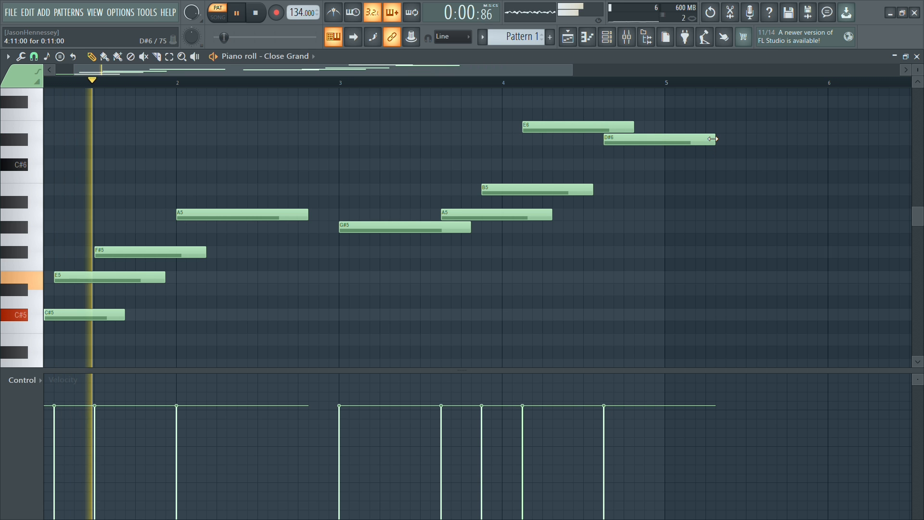
pyautogui.scroll(2, 657, 162)
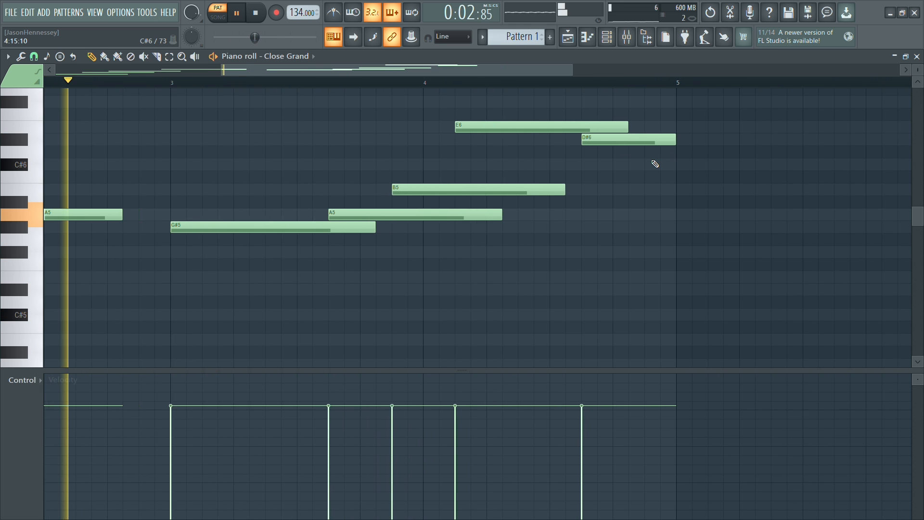
pyautogui.scroll(3, 687, 162)
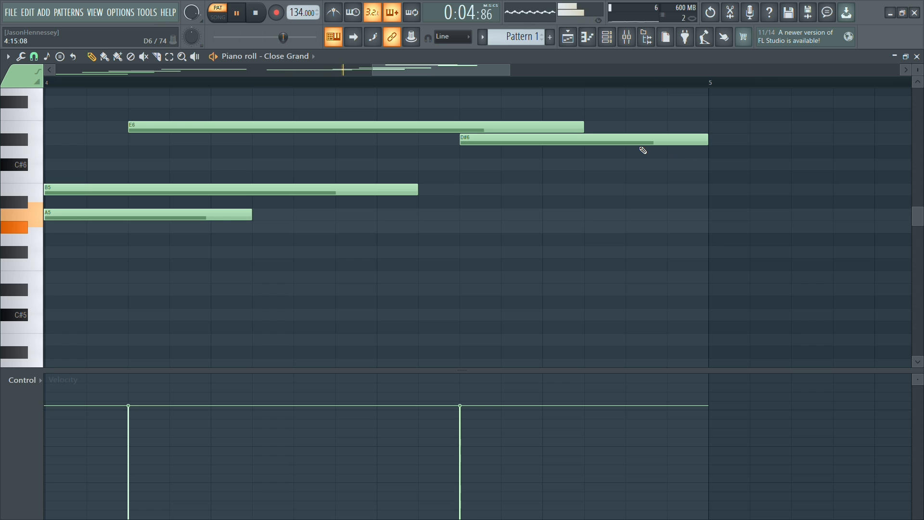
# Step: Duplicate the four-bar melody into bars 5–8 and lower the last two notes of bar 4 to A5 and G#5
pyautogui.scroll(-5, 642, 150)
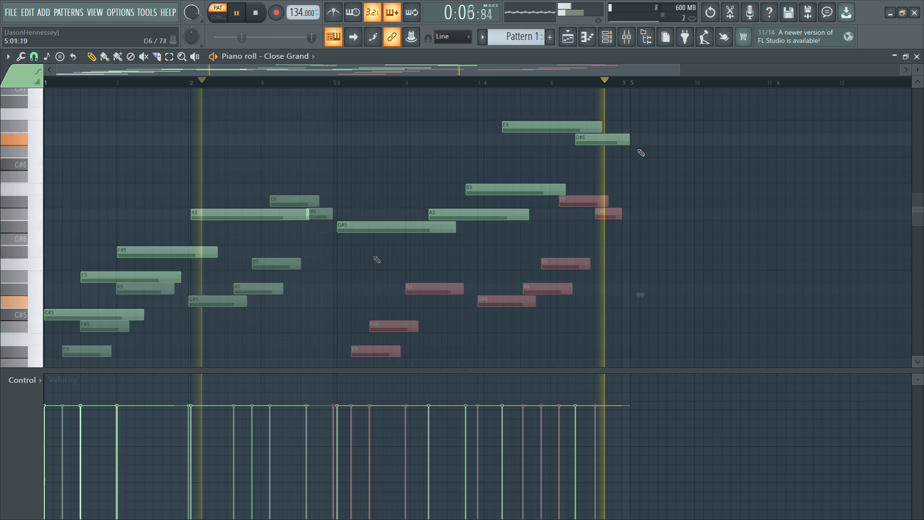
pyautogui.scroll(-4, 312, 257)
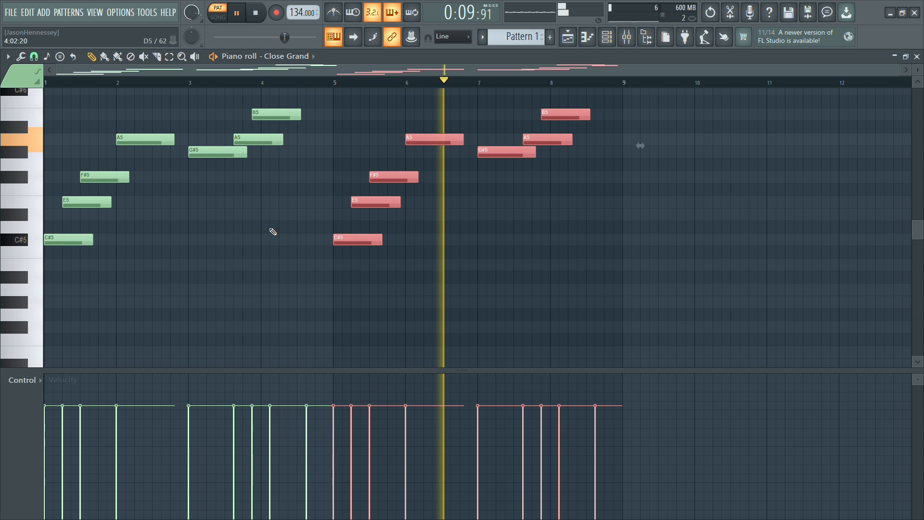
pyautogui.scroll(6, 492, 215)
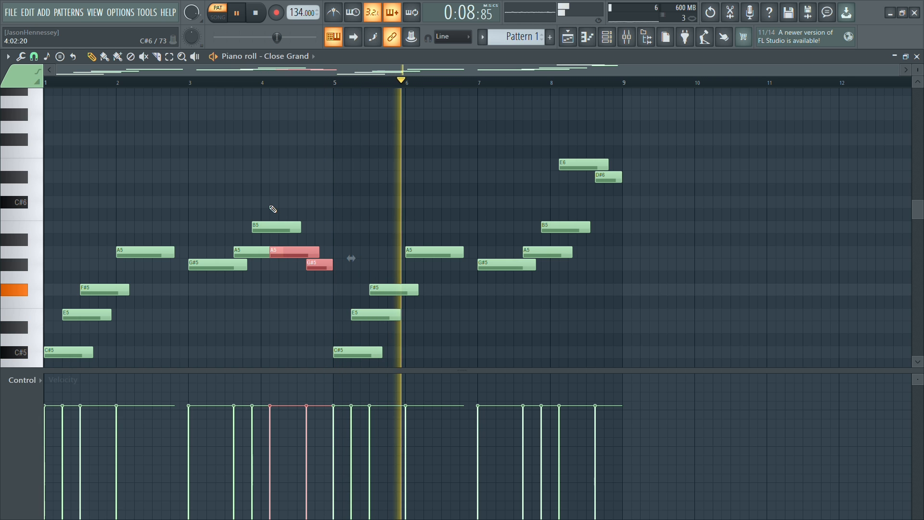
pyautogui.scroll(-3, 336, 220)
pyautogui.press('space')
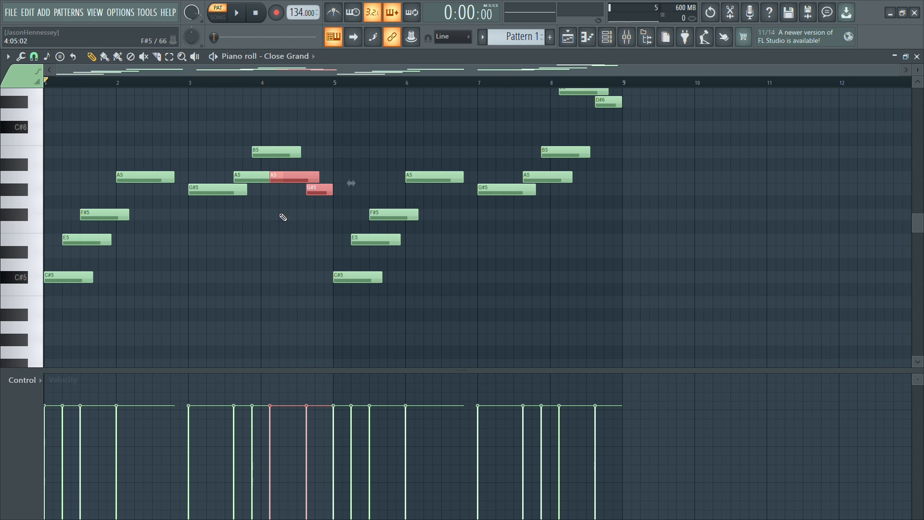
pyautogui.scroll(1, 313, 198)
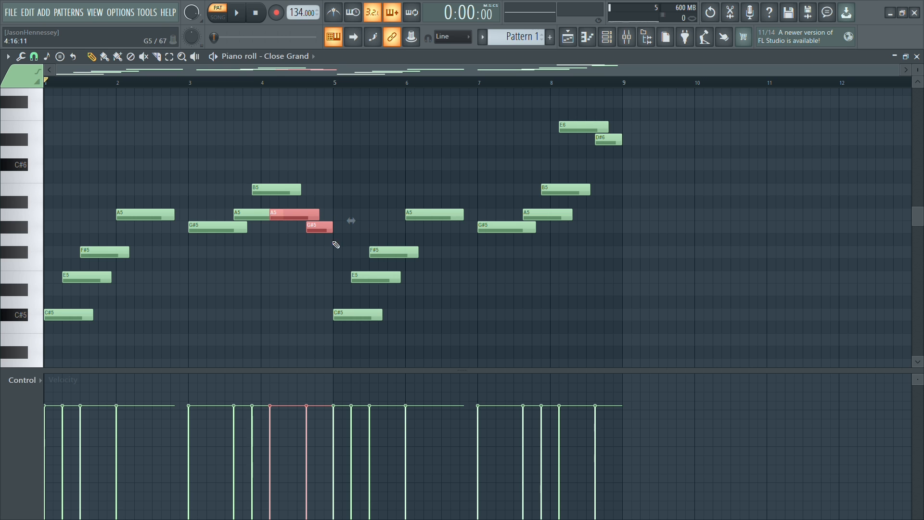
# Step: Play the melody and raise the E5 in bar 5 to G#5
pyautogui.press('space')
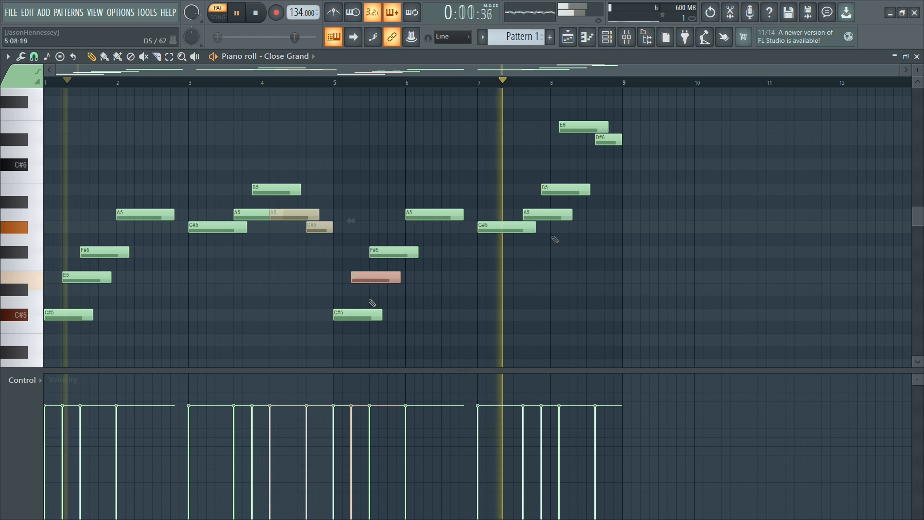
pyautogui.hotkey('shift', 'Up')
pyautogui.hotkey('shift', 'Up')
pyautogui.hotkey('shift', 'Up')
pyautogui.hotkey('shift', 'Up')
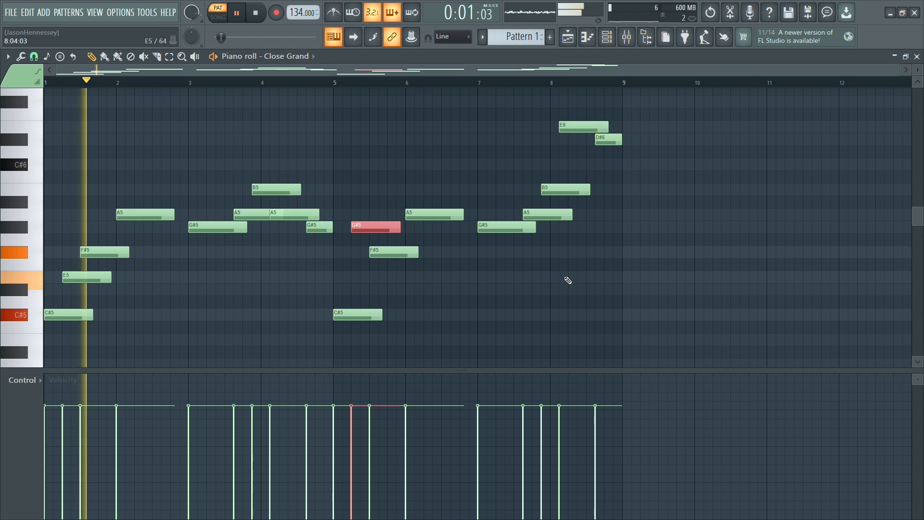
# Step: Lower the last two melody notes in bar 8 by one octave to E5 and D#5
pyautogui.moveTo(569, 158); pyautogui.dragTo(558, 197)
pyautogui.moveTo(622, 127); pyautogui.dragTo(582, 138)
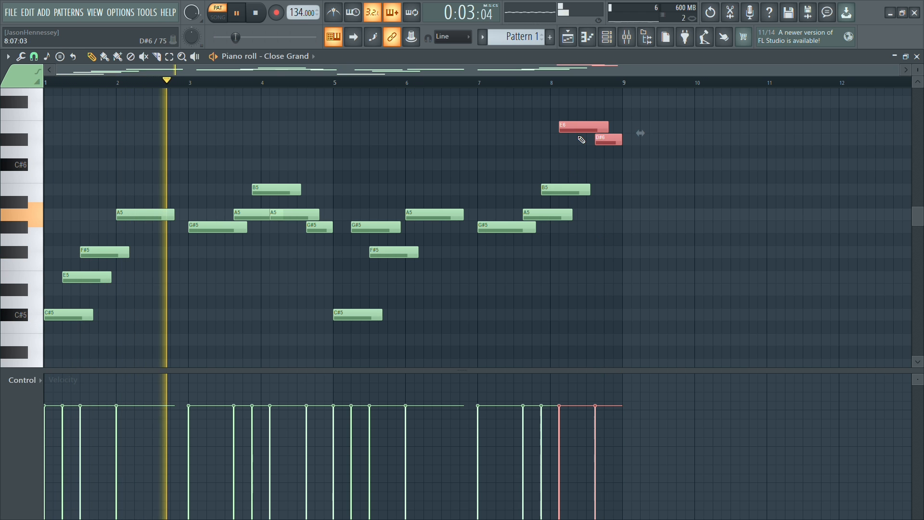
pyautogui.hotkey('ctrl', 'Down')
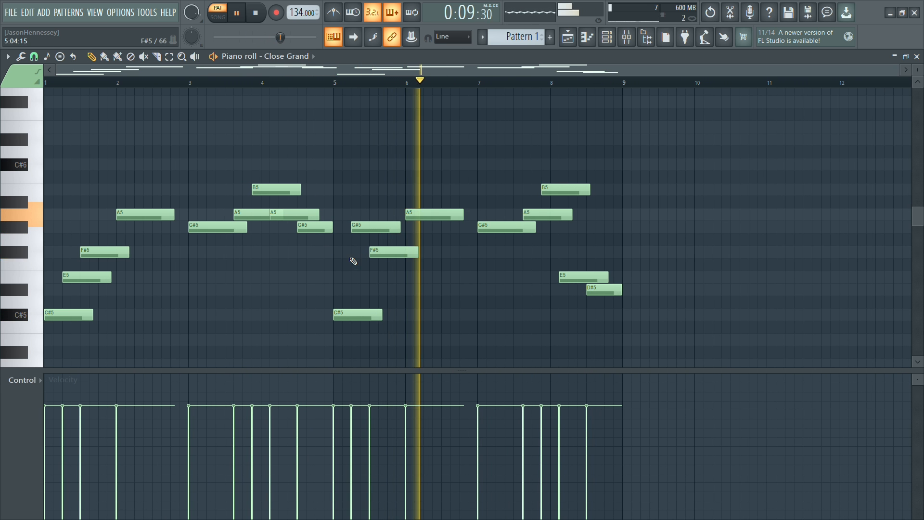
# Step: Add G#4 and E4 harmony notes at the start of bar 1 and play them with the melody
pyautogui.scroll(-3, 351, 258)
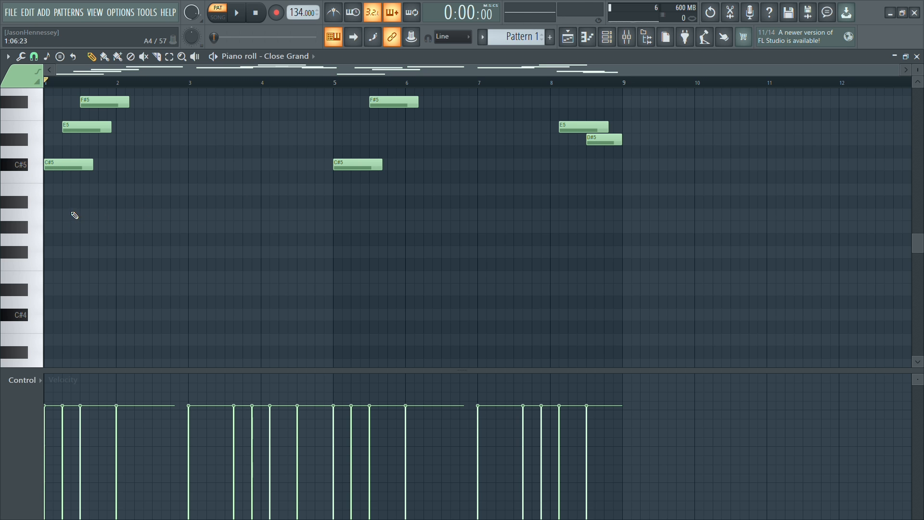
pyautogui.press('space')
pyautogui.moveTo(78, 212)
pyautogui.mouseDown()
pyautogui.moveTo(108, 213)
pyautogui.moveTo(75, 226)
pyautogui.mouseUp()
pyautogui.press('space')
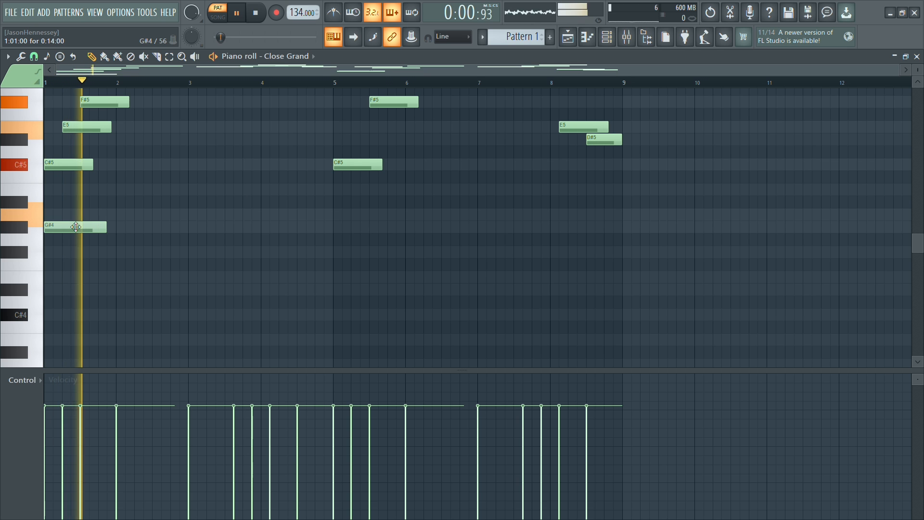
pyautogui.click(63, 282)
pyautogui.press('space')
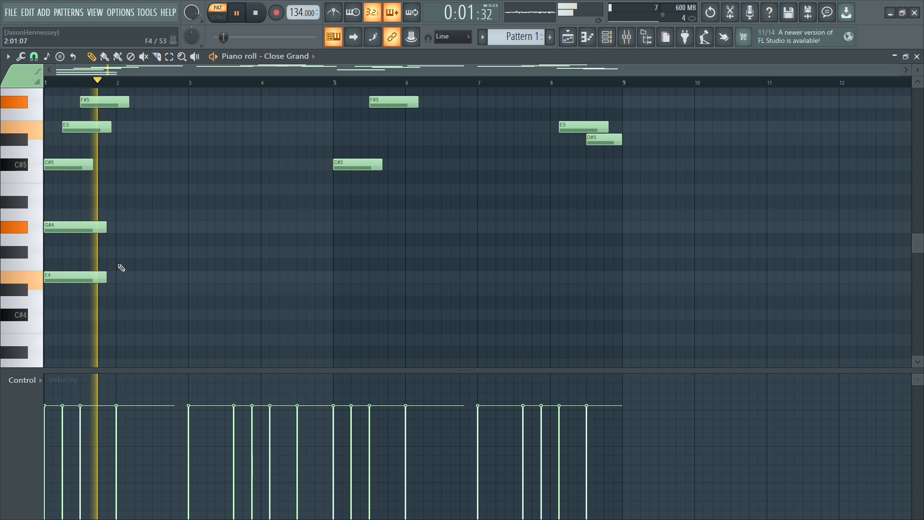
pyautogui.press('space')
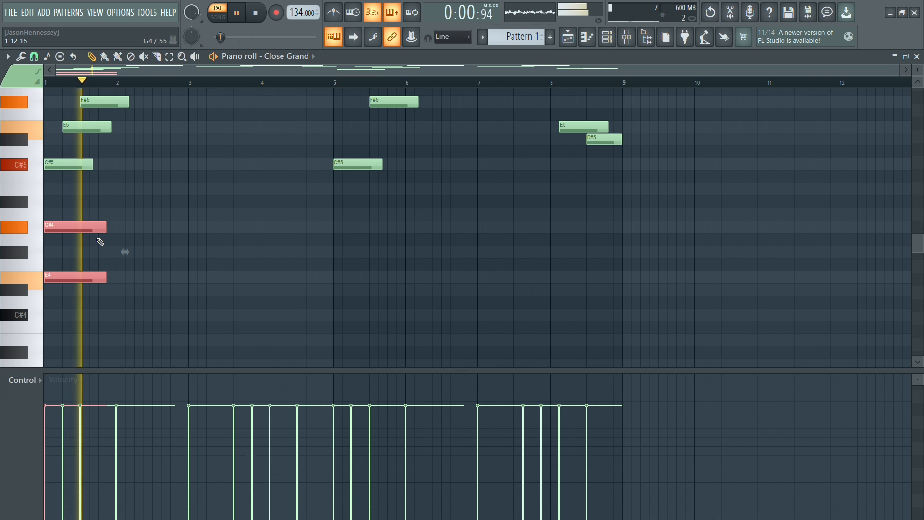
# Step: Extend the G#4 and E4 harmony notes to a full bar and repeat them through bars 2–4
pyautogui.scroll(3, 109, 228)
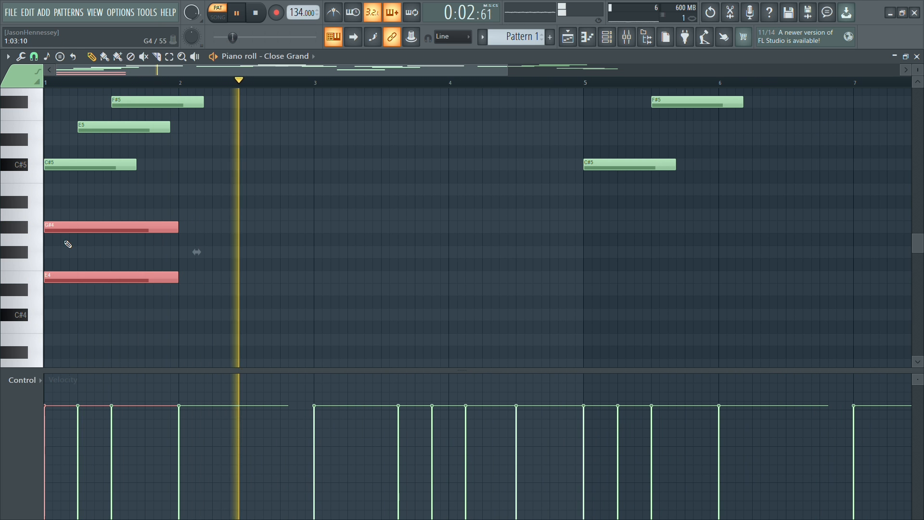
pyautogui.moveTo(70, 222); pyautogui.dragTo(207, 231)
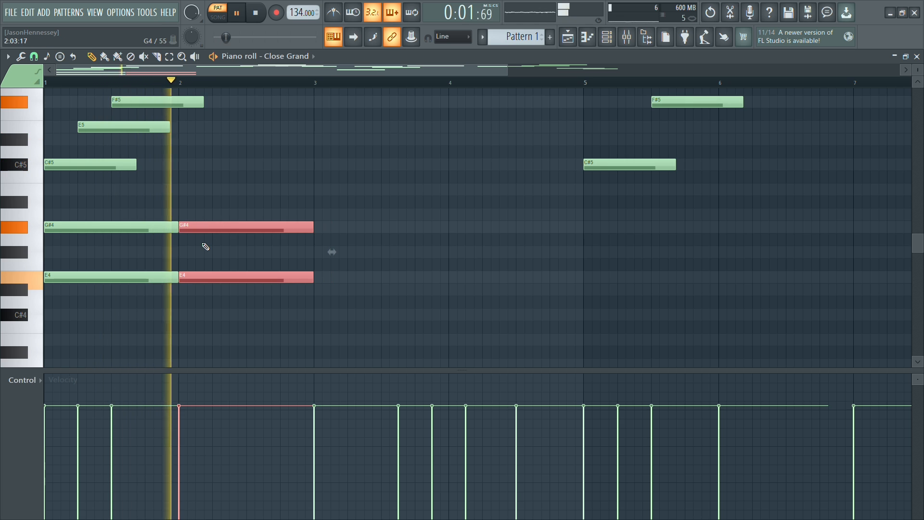
pyautogui.click(230, 246)
pyautogui.moveTo(320, 199); pyautogui.dragTo(46, 344)
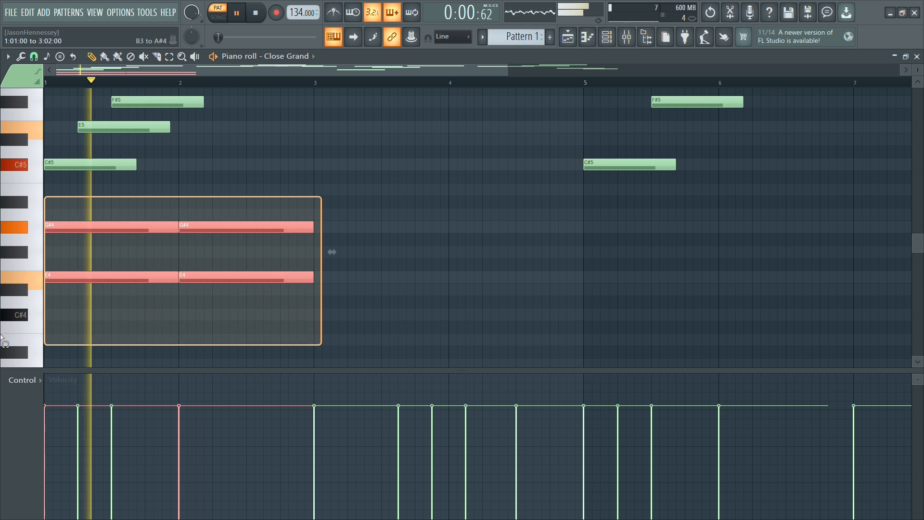
pyautogui.hotkey('ctrl', 'b')
pyautogui.click(334, 243)
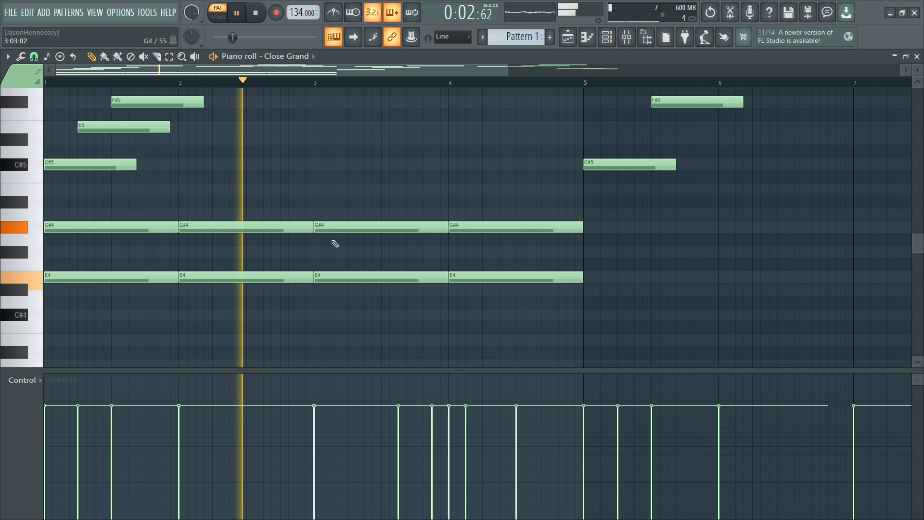
# Step: Raise the G#4 harmony note in bar 3 to A4 and shorten the A5 notes preceding the B5s in bars 3 and 7
pyautogui.moveTo(336, 222); pyautogui.dragTo(336, 212)
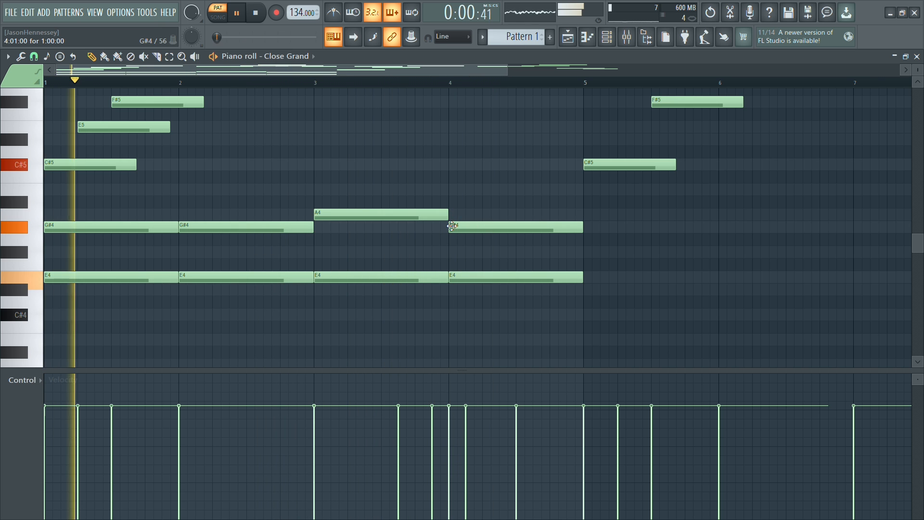
pyautogui.scroll(3, 453, 227)
pyautogui.scroll(2, 466, 226)
pyautogui.moveTo(373, 152); pyautogui.dragTo(345, 157)
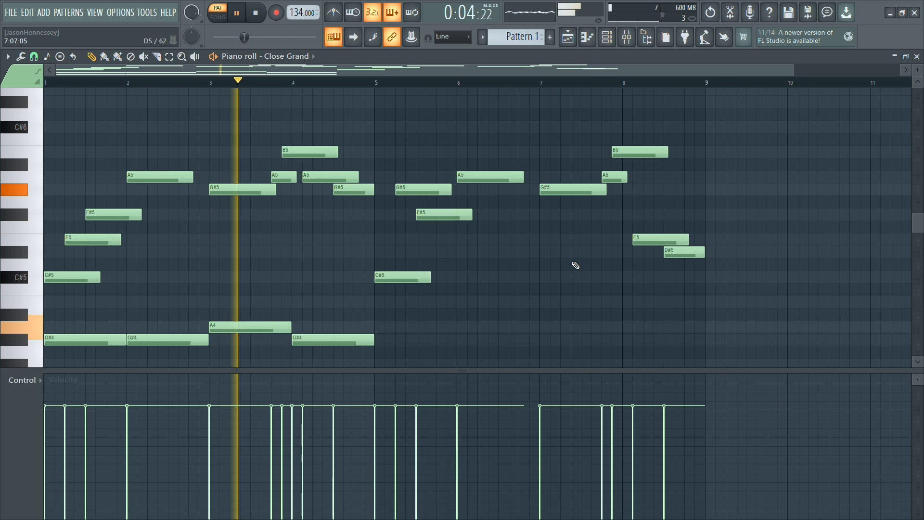
# Step: Copy the harmony notes of bars 1–4 to bars 5–8
pyautogui.scroll(-3, 539, 264)
pyautogui.scroll(2, 511, 264)
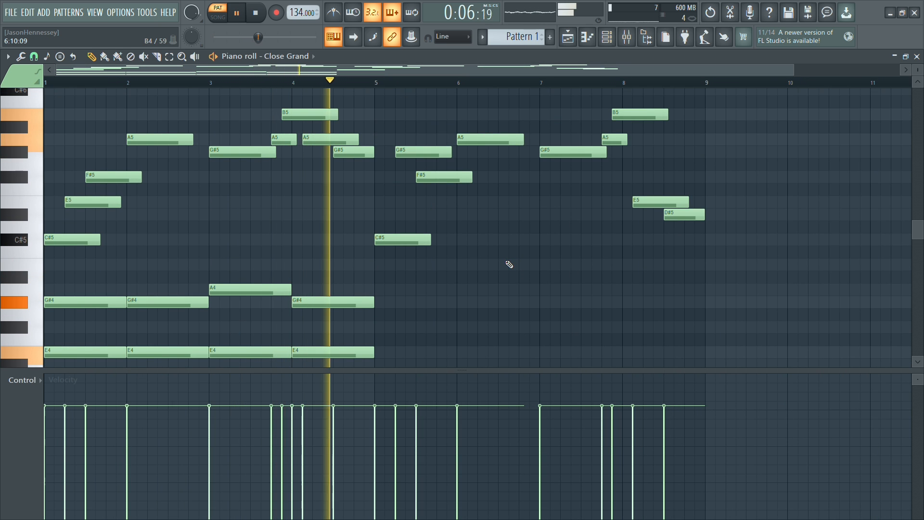
pyautogui.moveTo(391, 270); pyautogui.dragTo(56, 256)
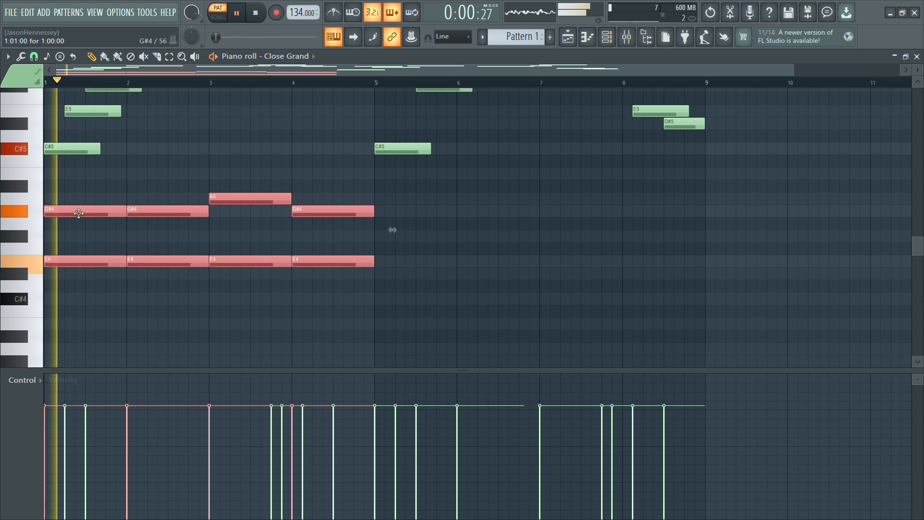
pyautogui.moveTo(79, 213); pyautogui.dragTo(415, 215)
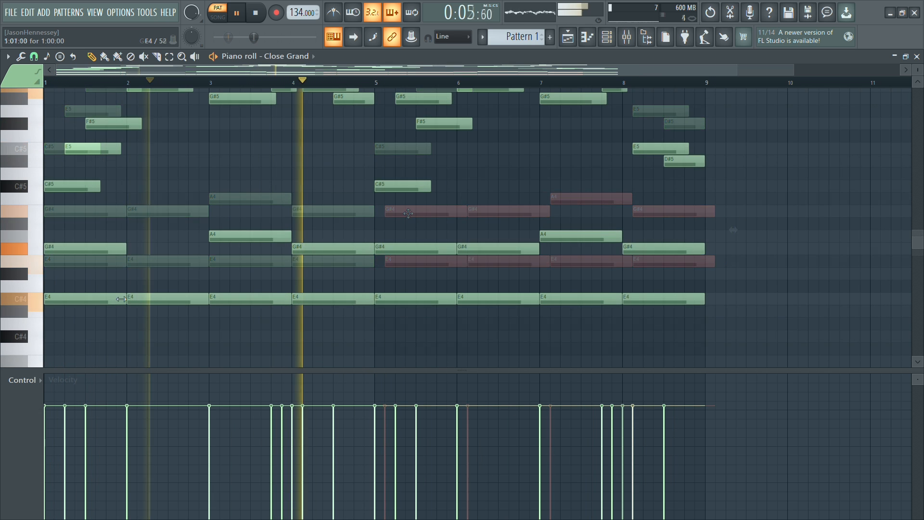
# Step: Delete the E4 harmony notes in bars 2 and 6
pyautogui.rightClick(163, 298)
pyautogui.rightClick(487, 301)
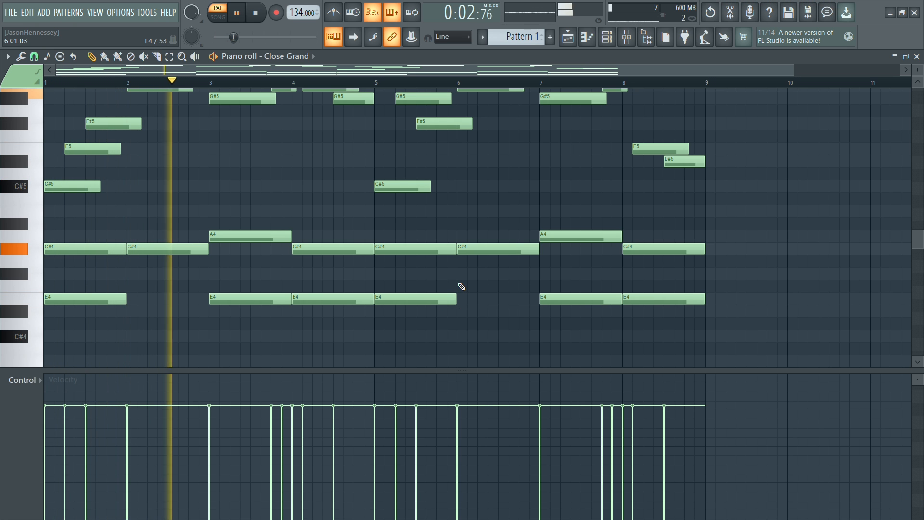
pyautogui.scroll(3, 311, 293)
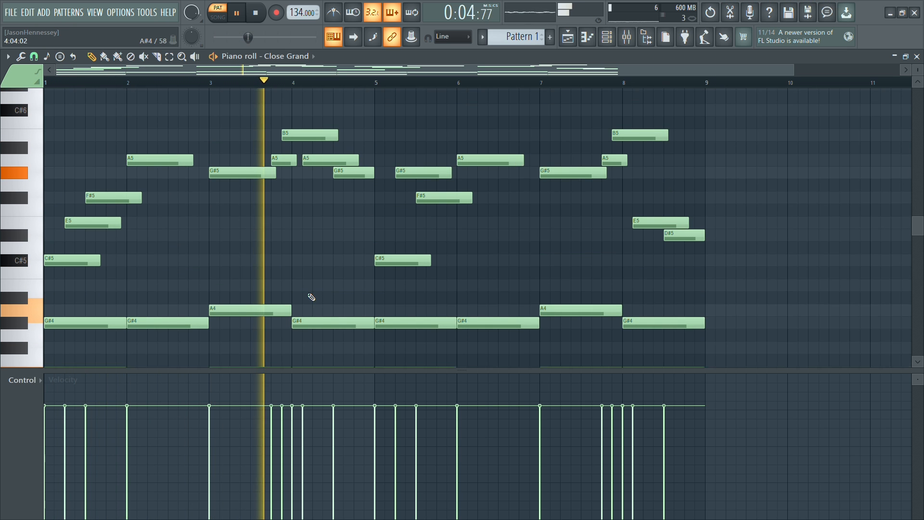
# Step: Add one-bar bass notes C#3, B2, A2 and G#2 in bars 1–4 and select these four notes
pyautogui.scroll(-4, 312, 297)
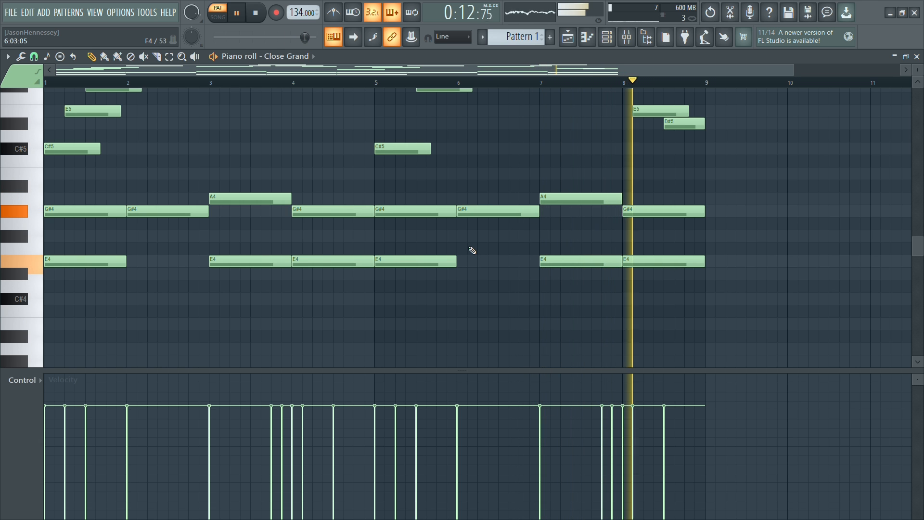
pyautogui.press('space')
pyautogui.scroll(-3, 182, 244)
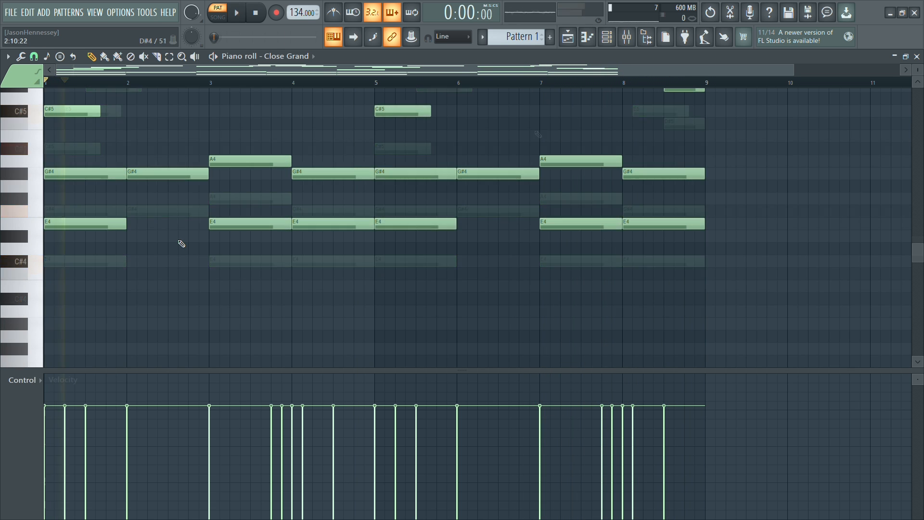
pyautogui.scroll(-5, 103, 251)
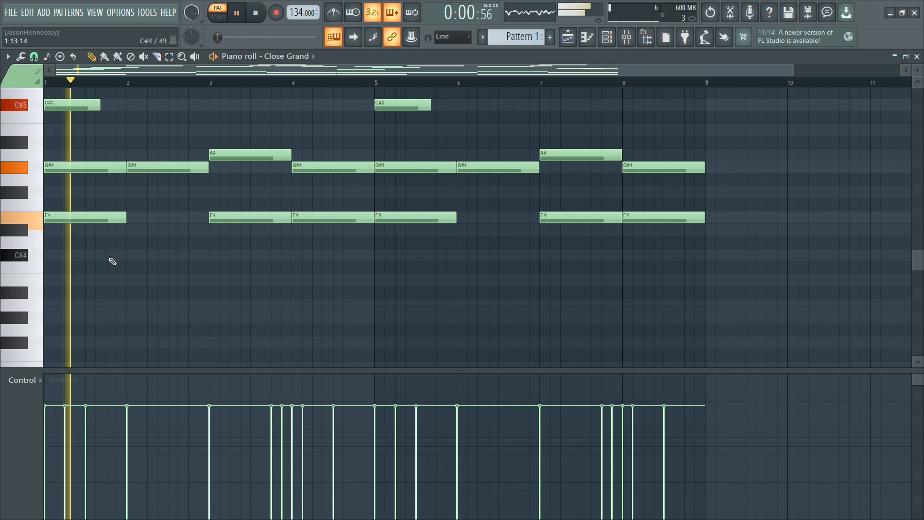
pyautogui.press('space')
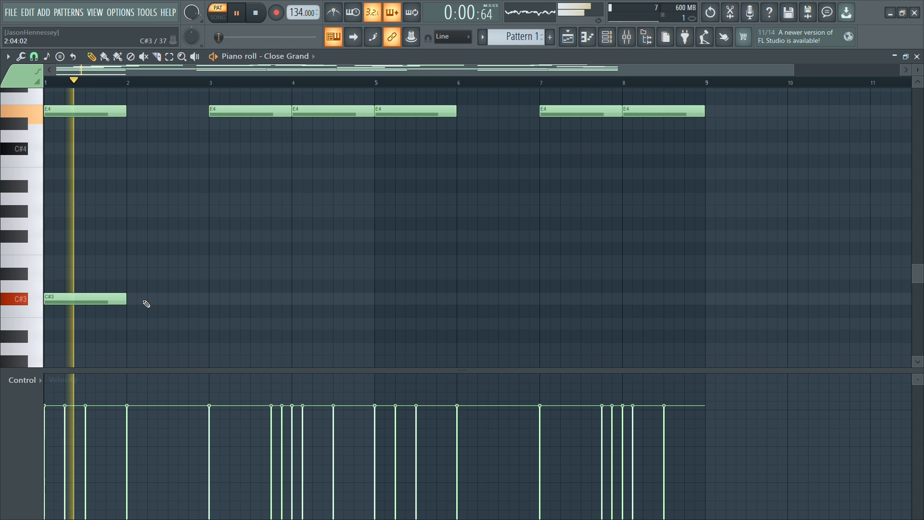
pyautogui.click(132, 323)
pyautogui.scroll(-3, 215, 333)
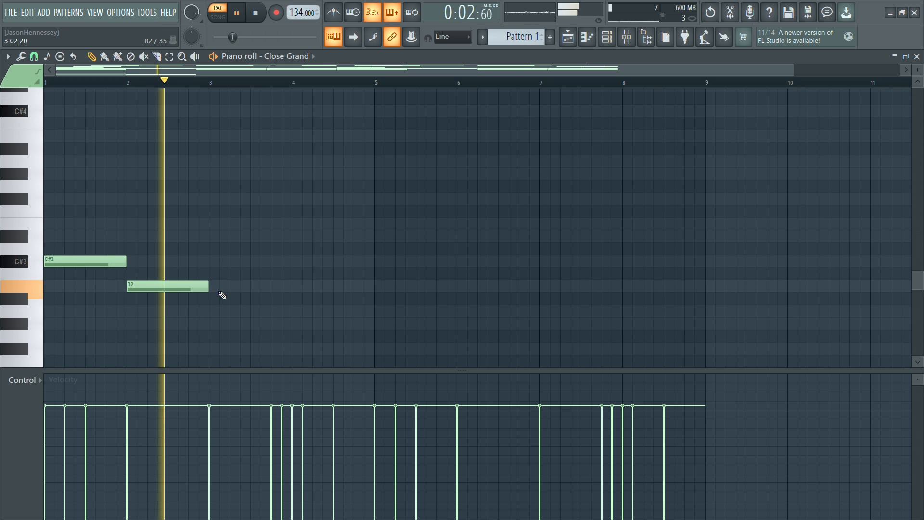
pyautogui.click(216, 311)
pyautogui.click(298, 323)
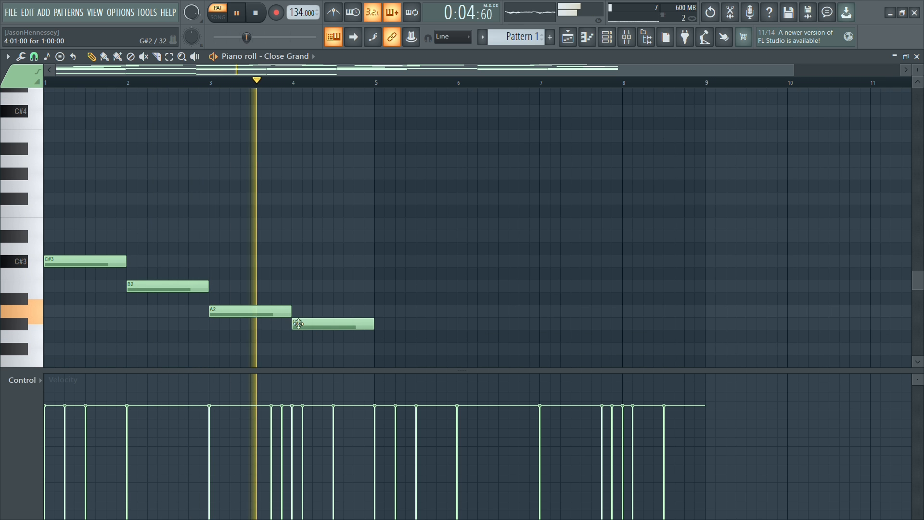
pyautogui.moveTo(398, 207); pyautogui.dragTo(72, 365)
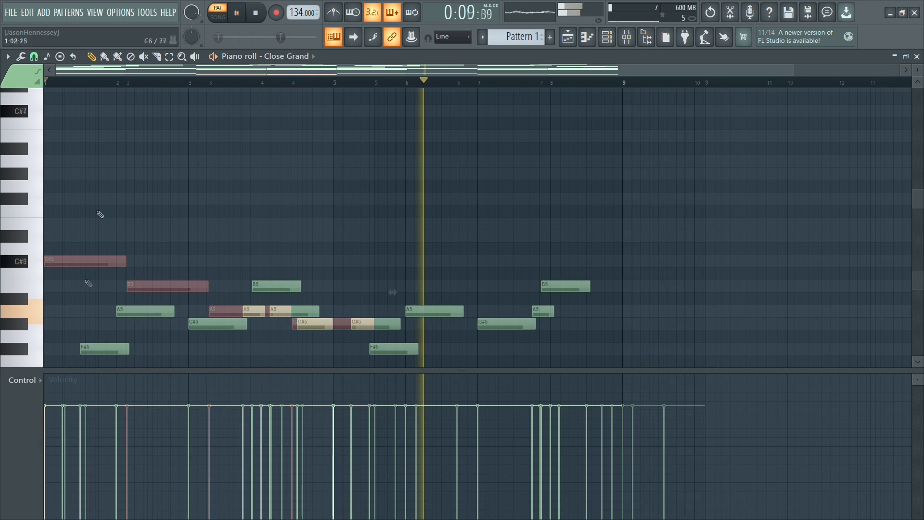
# Step: Select all notes and duplicate the eight-bar section into bars 9–16
pyautogui.hotkey('ctrl', 'a')
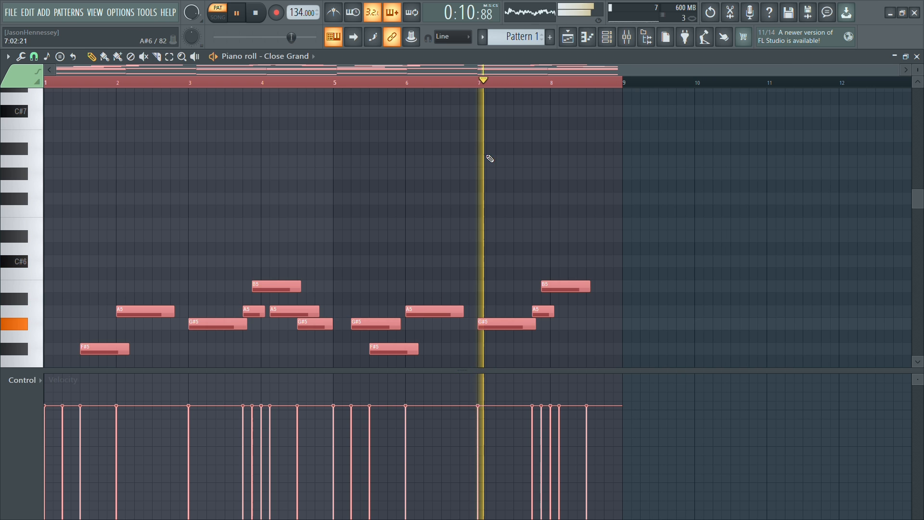
pyautogui.scroll(-5, 364, 198)
pyautogui.scroll(-4, 364, 198)
pyautogui.moveTo(94, 174)
pyautogui.mouseDown()
pyautogui.moveTo(743, 200)
pyautogui.moveTo(676, 202)
pyautogui.mouseUp()
pyautogui.scroll(-2, 620, 209)
pyautogui.hotkey('ctrl', 'a')
pyautogui.scroll(-1, 526, 226)
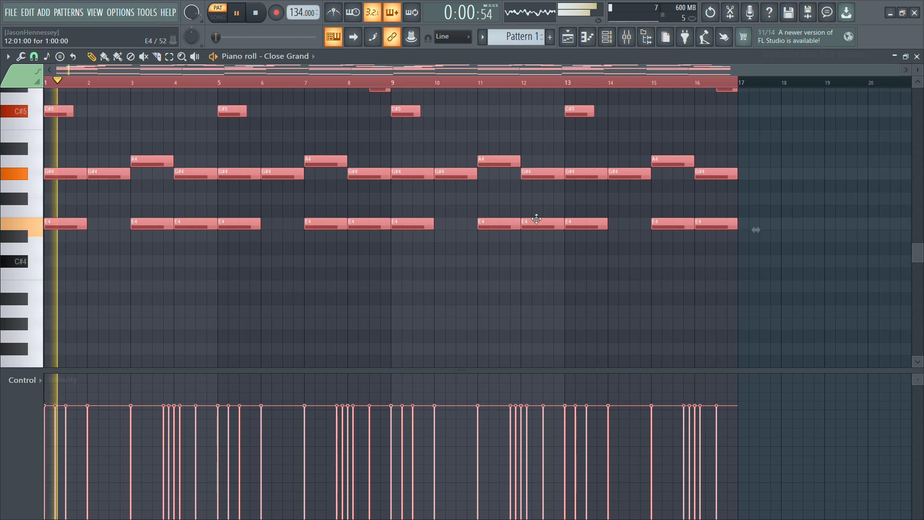
pyautogui.scroll(3, 526, 252)
pyautogui.press('space')
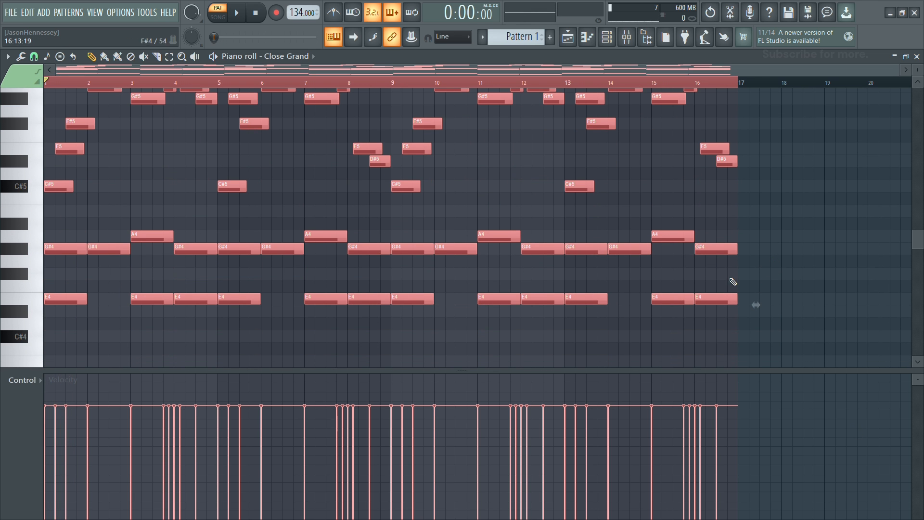
pyautogui.scroll(4, 538, 243)
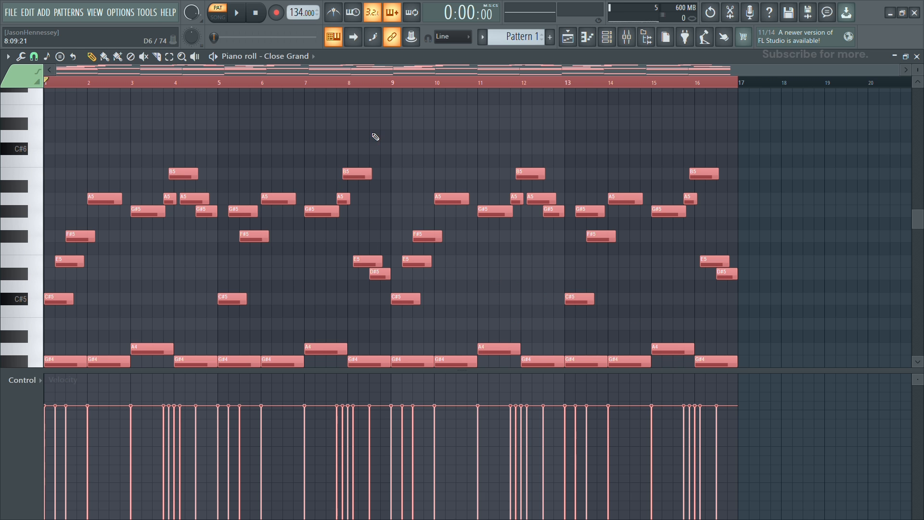
pyautogui.moveTo(375, 137); pyautogui.dragTo(338, 346)
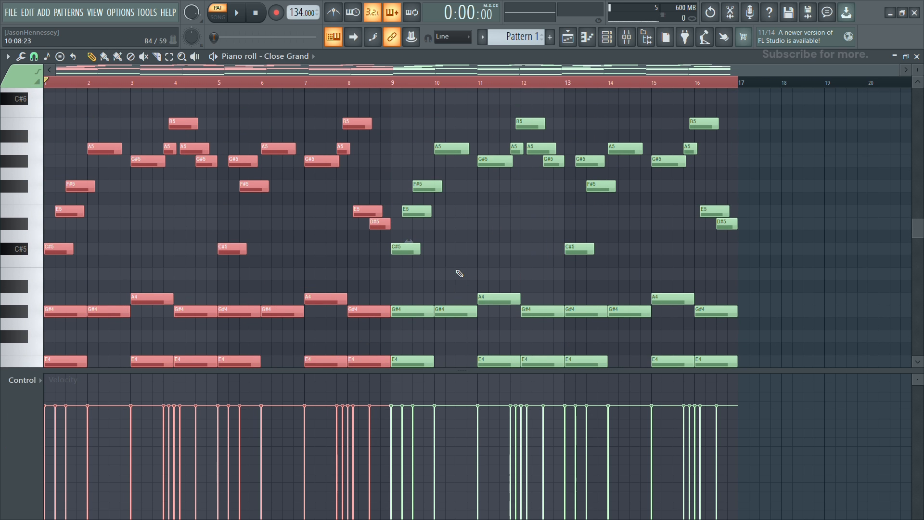
pyautogui.scroll(1, 459, 273)
pyautogui.scroll(-4, 356, 209)
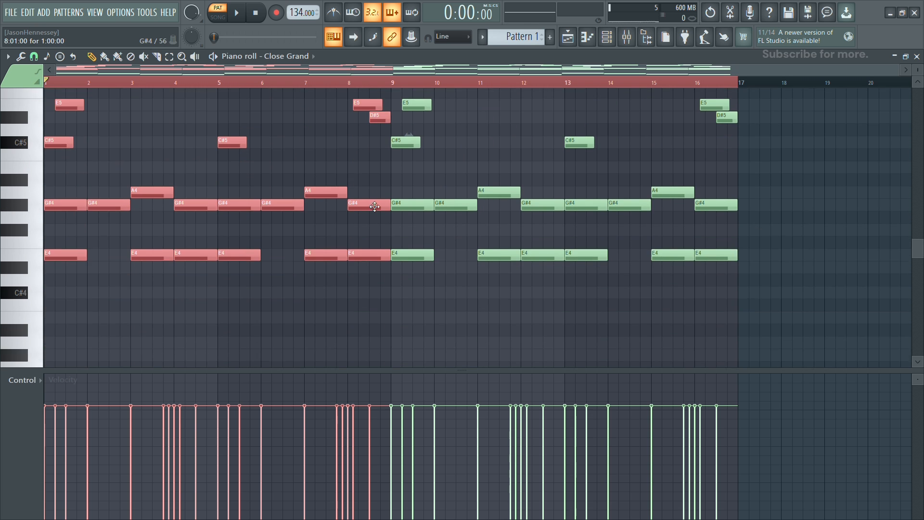
pyautogui.scroll(4, 342, 241)
pyautogui.keyDown('ctrl'); pyautogui.click(336, 306); pyautogui.keyUp('ctrl')
# Step: Delay the C#5 and E4 notes in bar 9, shortening the C#5 and starting the E4 halfway through the bar
pyautogui.scroll(-3, 334, 287)
pyautogui.scroll(3, 346, 264)
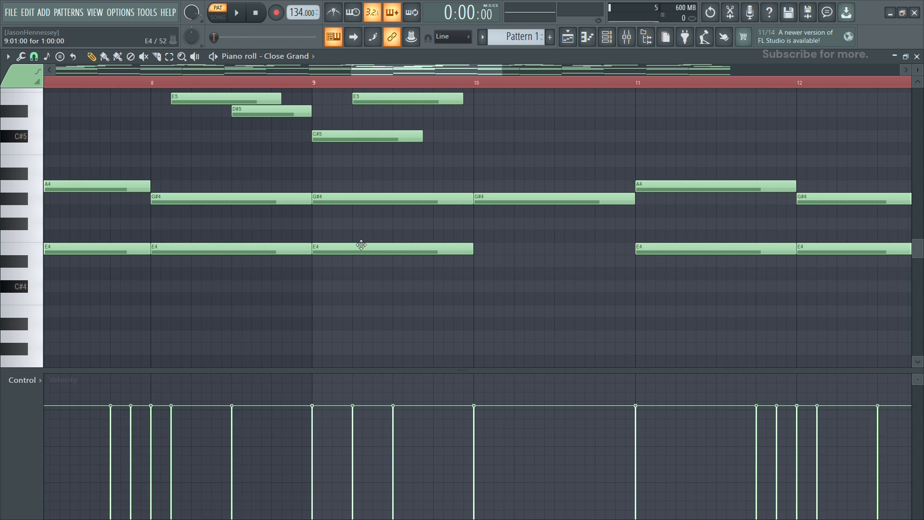
pyautogui.scroll(2, 339, 230)
pyautogui.scroll(2, 308, 216)
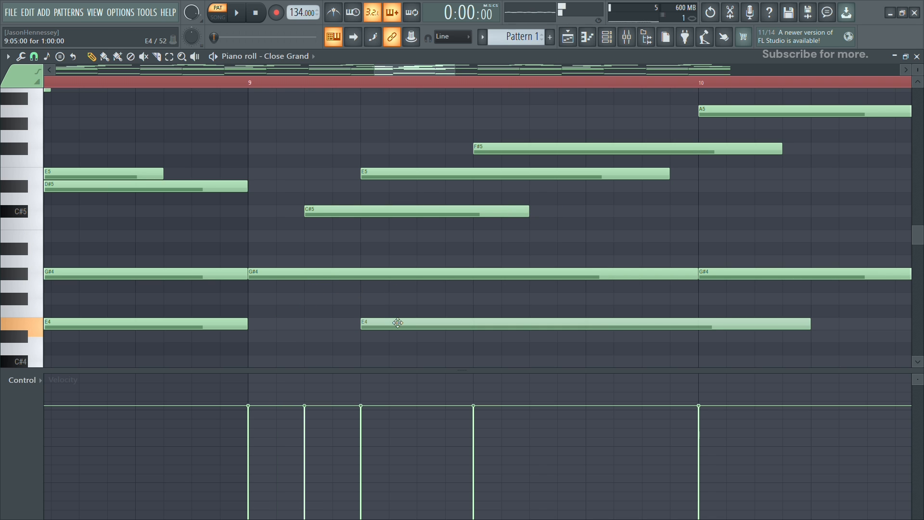
pyautogui.scroll(-3, 479, 324)
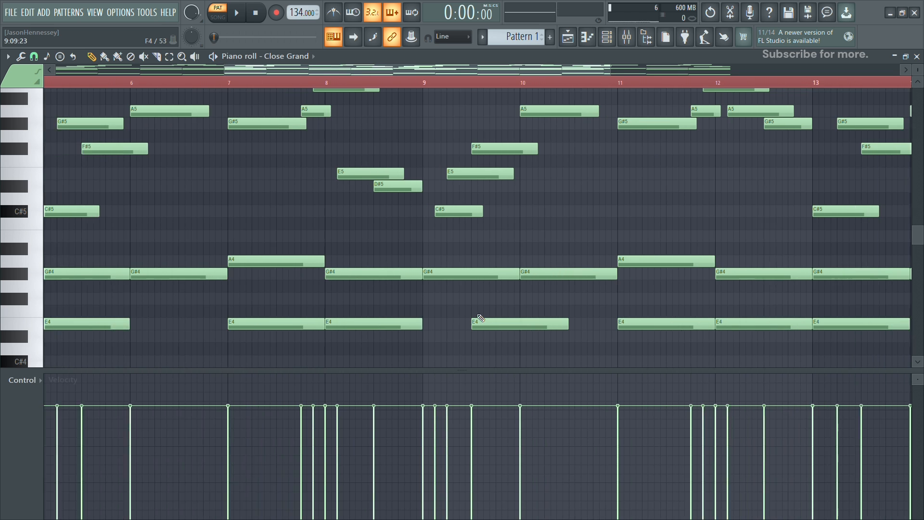
# Step: Delay the G#5 and E4 notes in bars 11 and 15 and the C#5 and E4 in bar 13, shortening the bar 15 G#5
pyautogui.scroll(1, 645, 306)
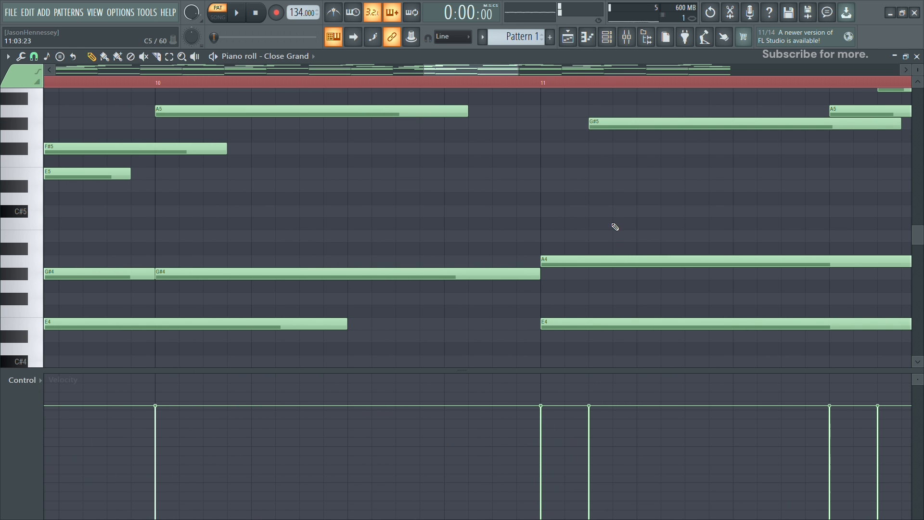
pyautogui.click(721, 124)
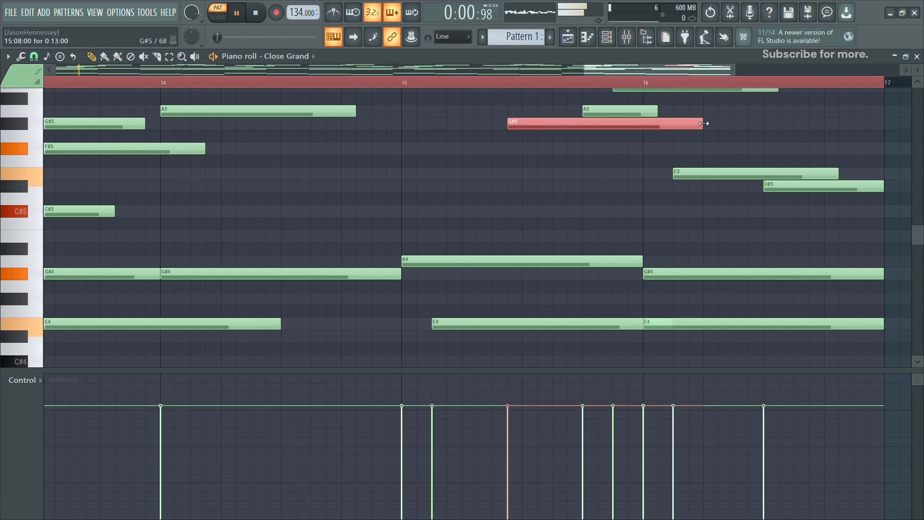
pyautogui.scroll(-7, 570, 171)
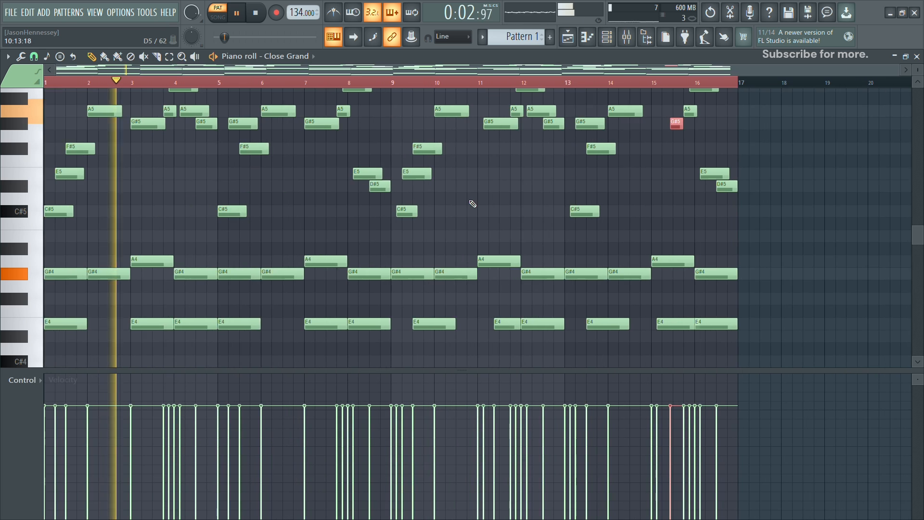
# Step: Add two back-to-back F#6 notes from the start of bar 9, followed by an E6
pyautogui.scroll(4, 399, 216)
pyautogui.scroll(2, 393, 178)
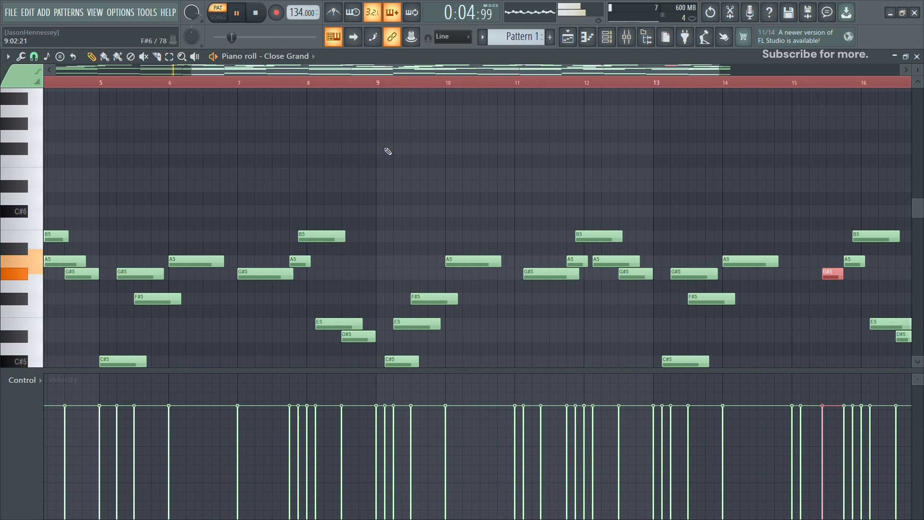
pyautogui.click(388, 151)
pyautogui.scroll(3, 404, 154)
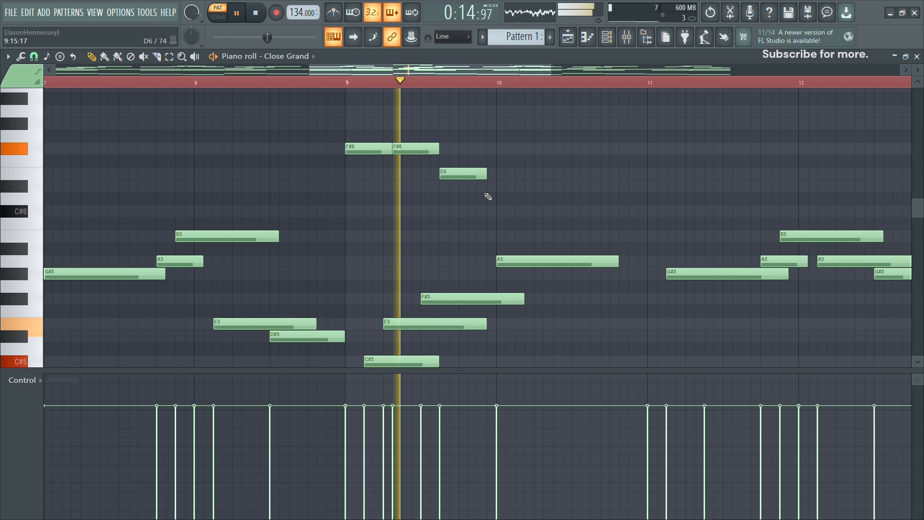
pyautogui.scroll(3, 404, 154)
pyautogui.press('space')
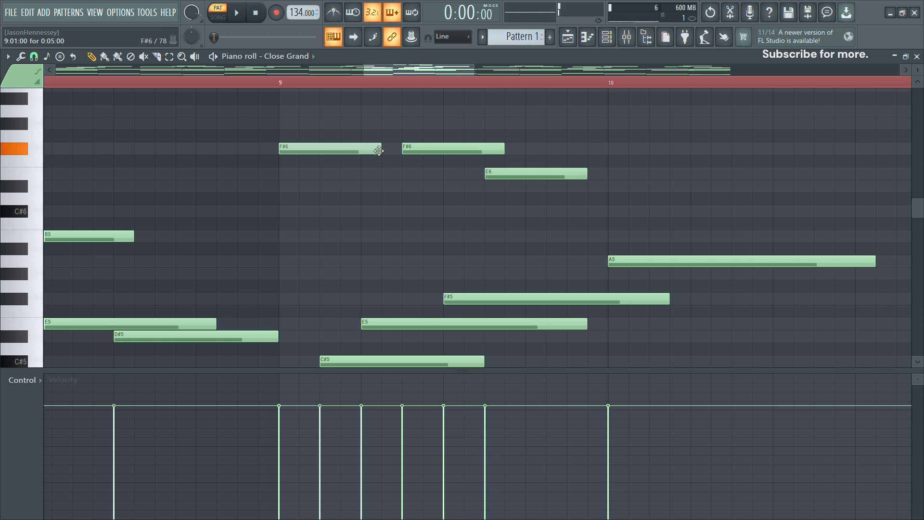
pyautogui.scroll(-4, 273, 160)
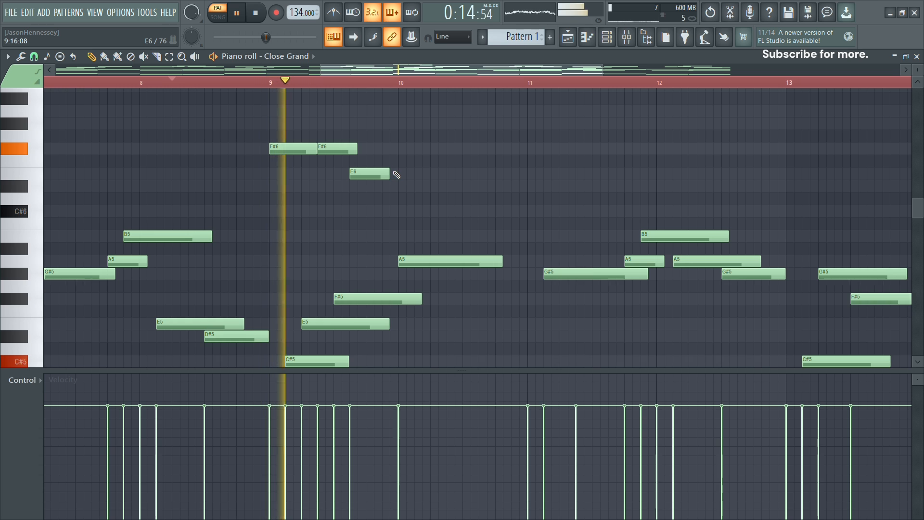
# Step: Lengthen the E6 to the end of bar 9 and add a D#6 a quarter of the way into bar 10
pyautogui.scroll(1, 403, 197)
pyautogui.scroll(2, 403, 197)
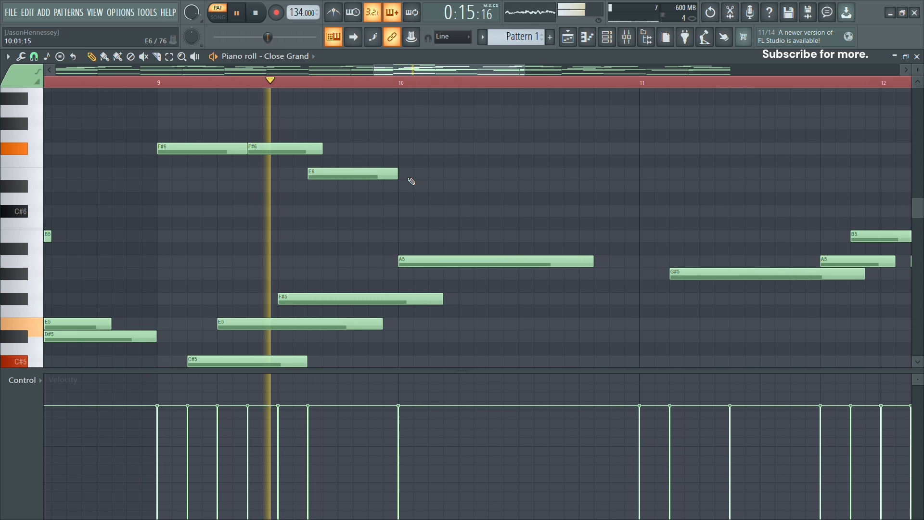
pyautogui.click(463, 185)
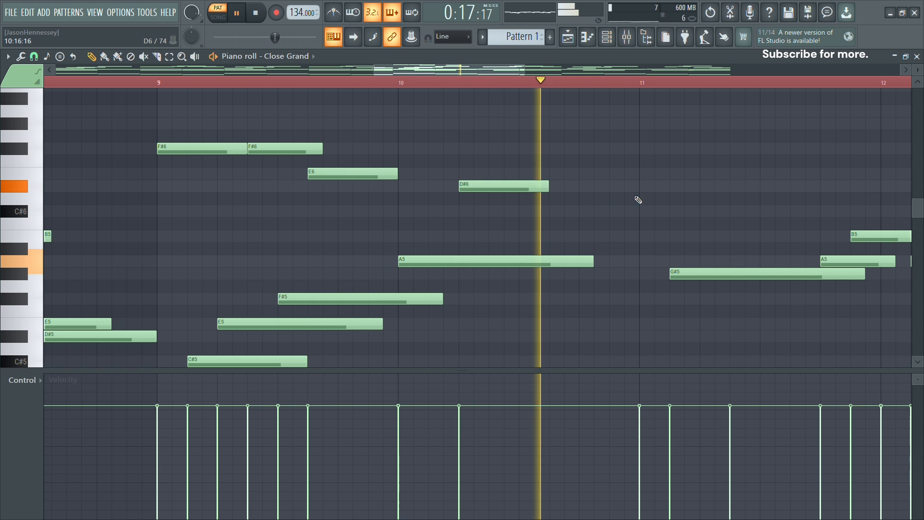
pyautogui.scroll(-3, 593, 186)
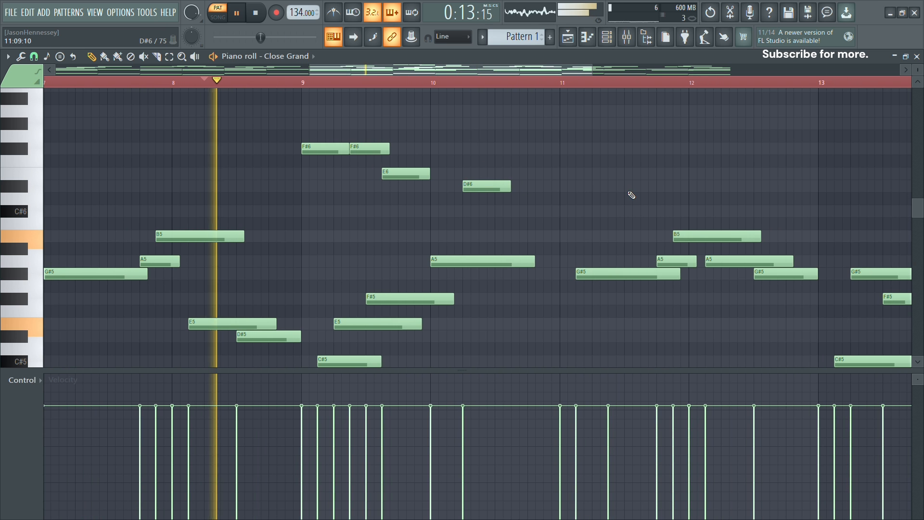
# Step: Add a C#6 a quarter of the way into bar 11, followed by a D#6 lasting until bar 12
pyautogui.scroll(2, 626, 195)
pyautogui.click(577, 211)
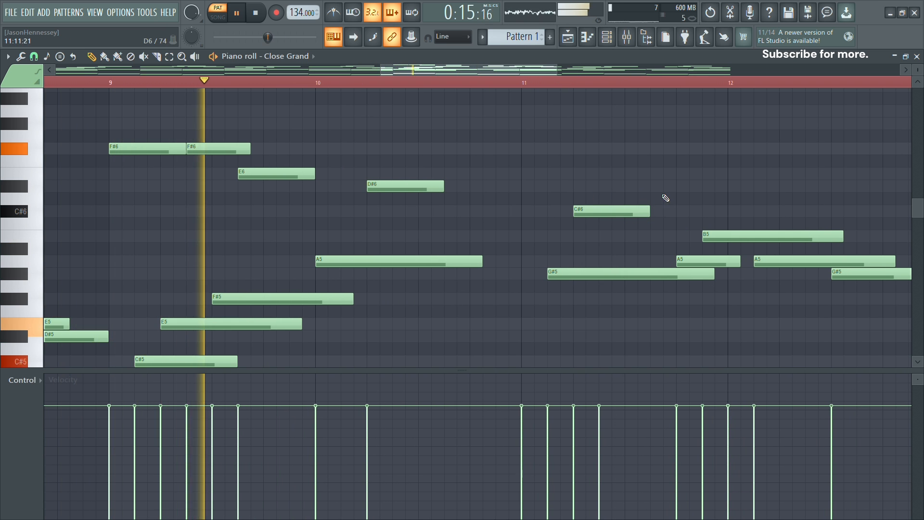
pyautogui.click(655, 185)
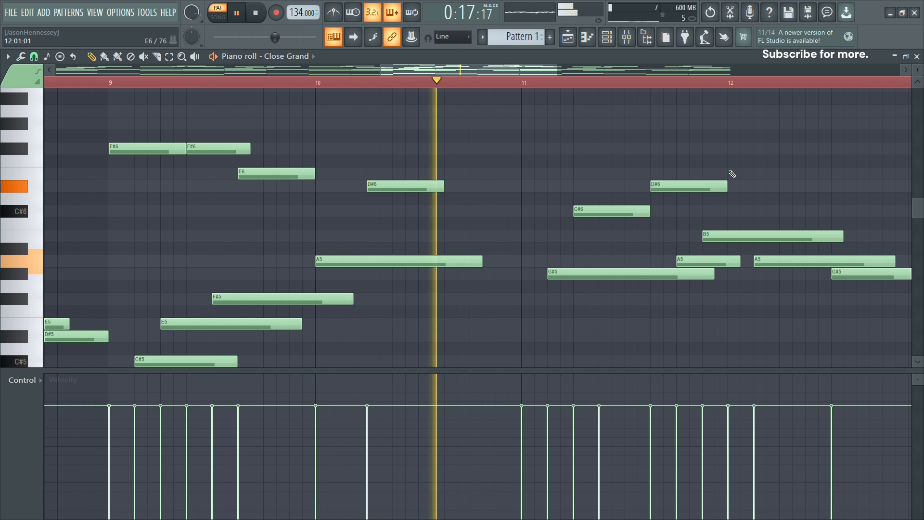
# Step: Add an E6 at 12:07 followed by a D#6 at 12:11, each four steps long
pyautogui.scroll(-3, 685, 173)
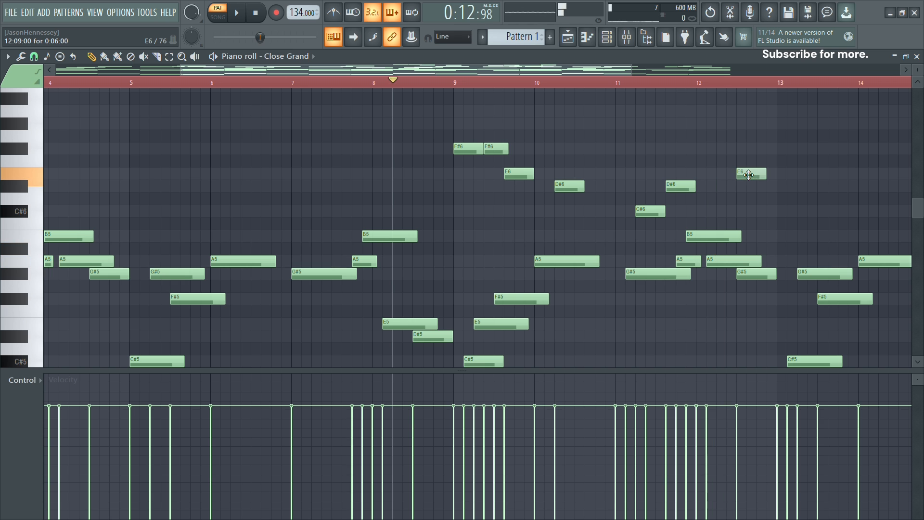
pyautogui.scroll(4, 748, 175)
pyautogui.press('space')
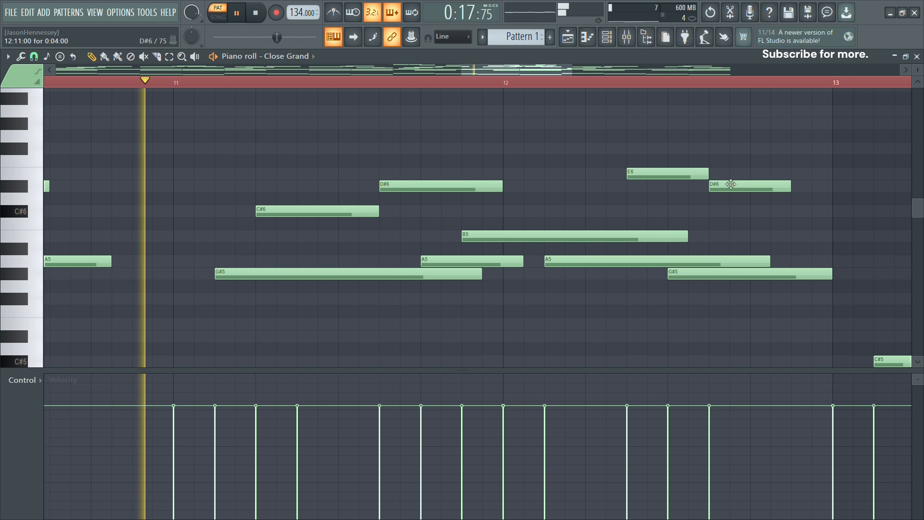
pyautogui.scroll(-2, 722, 185)
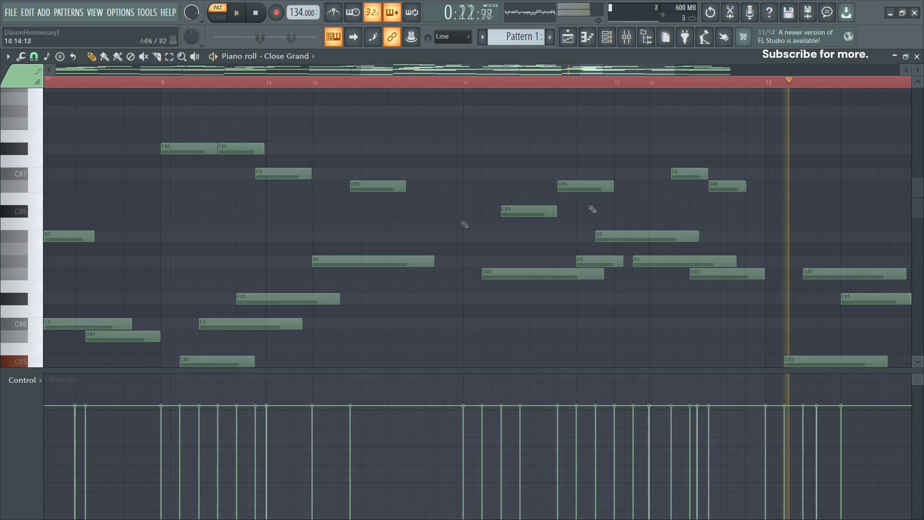
pyautogui.press('space')
pyautogui.scroll(-4, 592, 206)
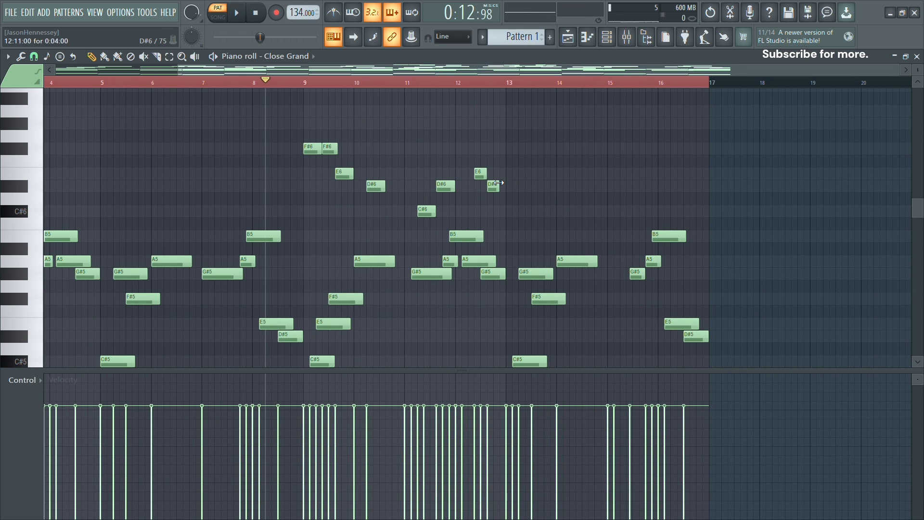
pyautogui.scroll(3, 647, 206)
pyautogui.scroll(2, 590, 238)
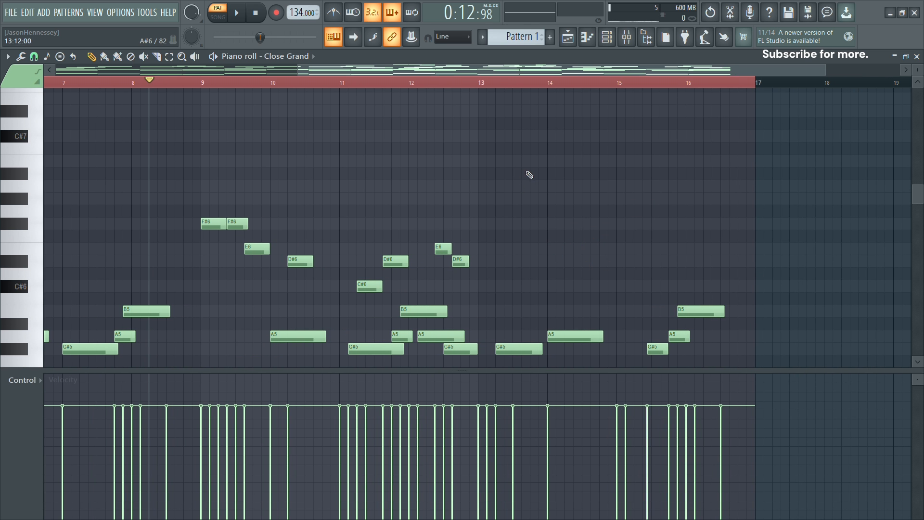
pyautogui.scroll(2, 660, 264)
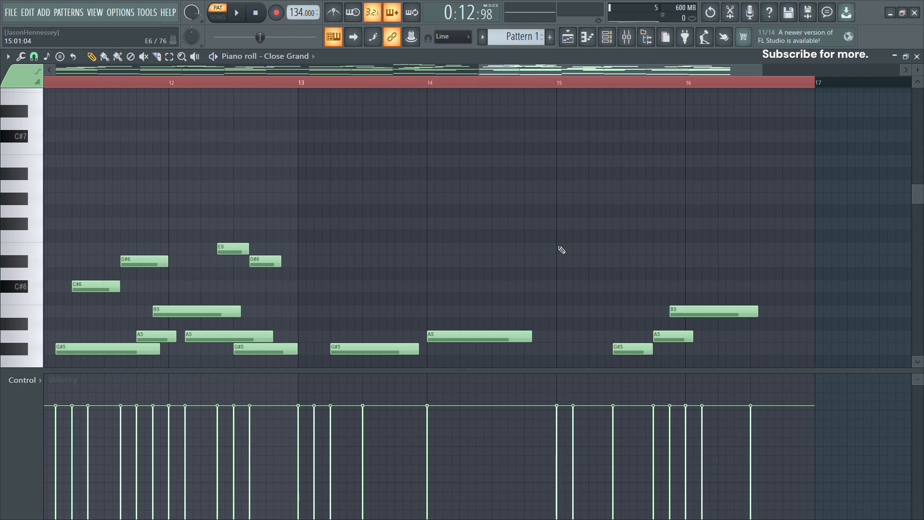
pyautogui.scroll(-3, 560, 251)
pyautogui.scroll(2, 558, 236)
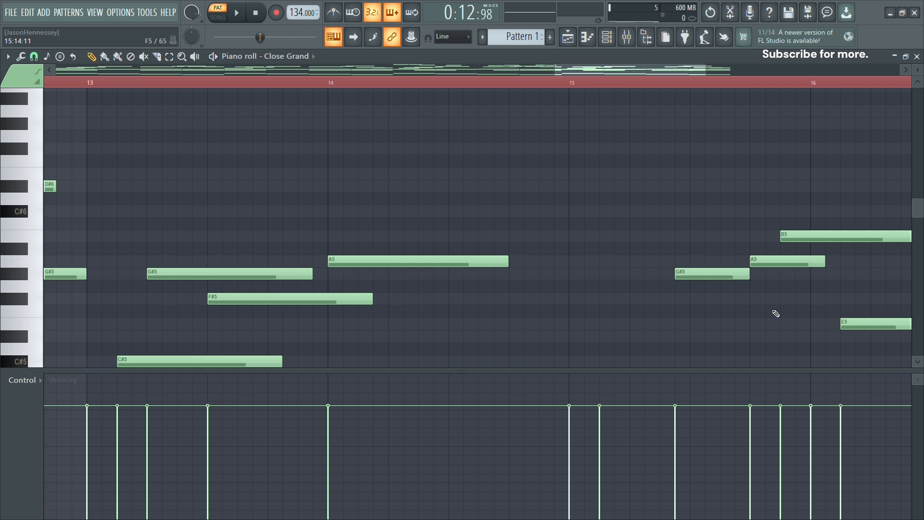
# Step: Add a descending B6, A6, G#6, F#6 run at the end of bar 14 and two back-to-back eight-step E6 notes from 15:05
pyautogui.scroll(1, 545, 191)
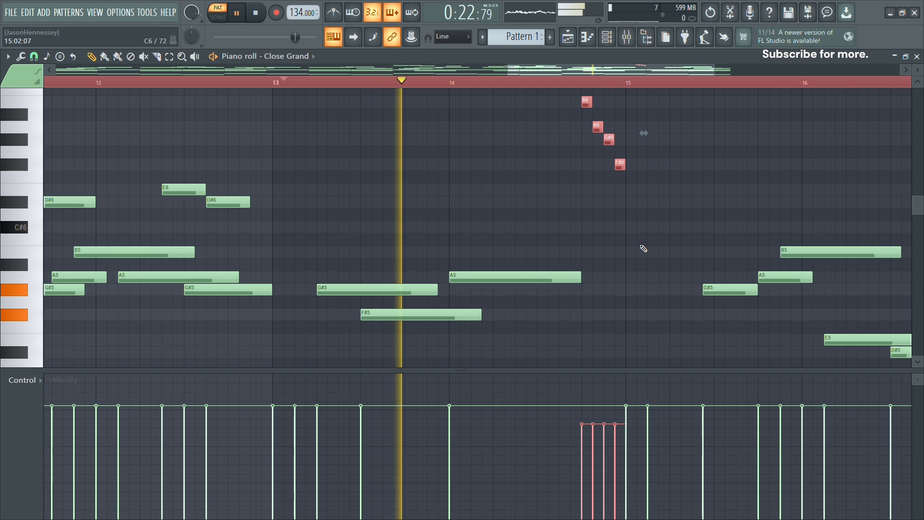
pyautogui.scroll(-2, 577, 245)
pyautogui.scroll(4, 640, 233)
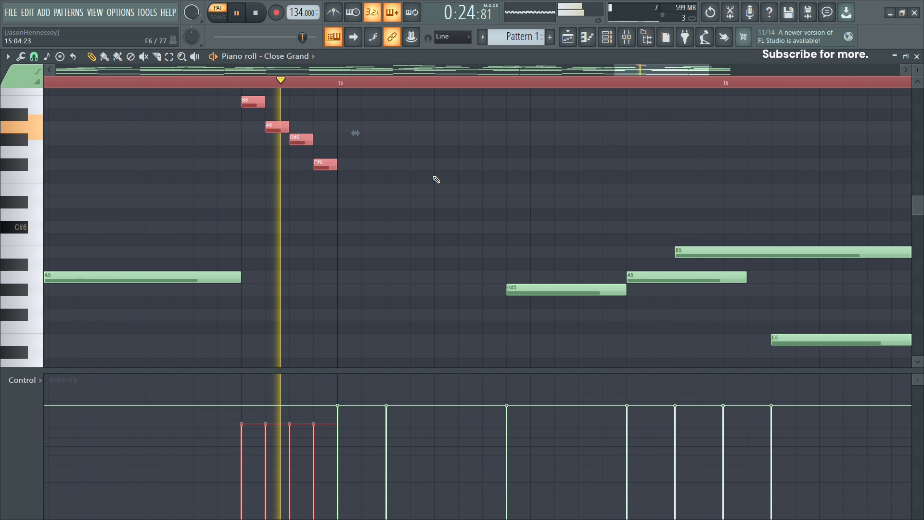
pyautogui.click(445, 190)
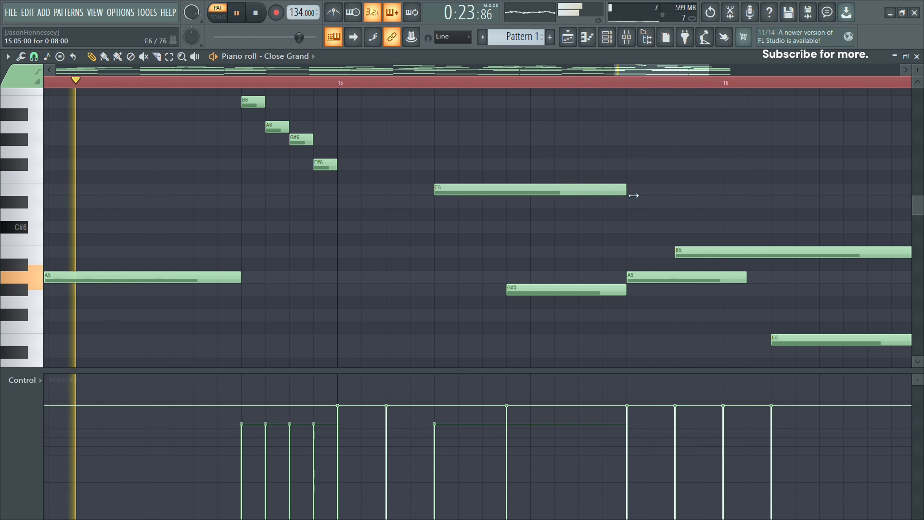
pyautogui.click(635, 189)
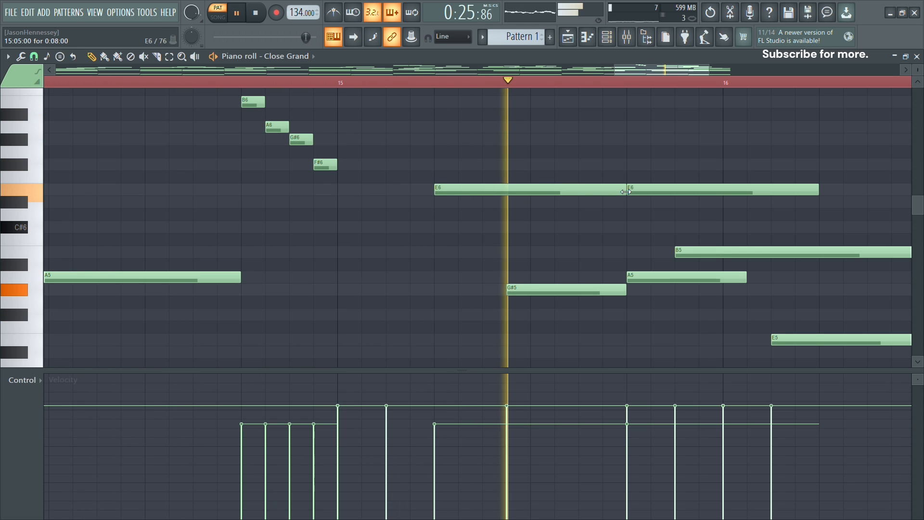
# Step: Shorten both E6 notes in bar 15 to six steps each, keeping them adjacent and ending at bar 16
pyautogui.scroll(-1, 555, 189)
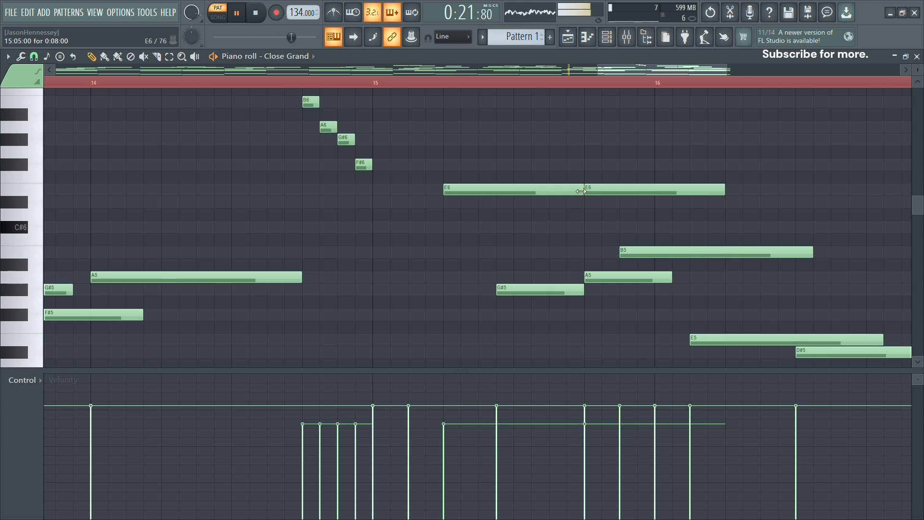
pyautogui.moveTo(590, 189); pyautogui.dragTo(556, 190)
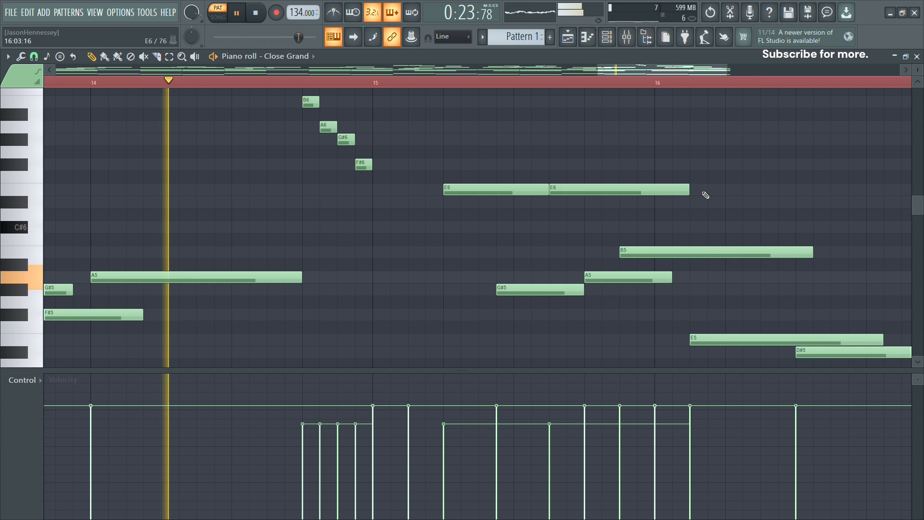
pyautogui.moveTo(689, 190); pyautogui.dragTo(652, 189)
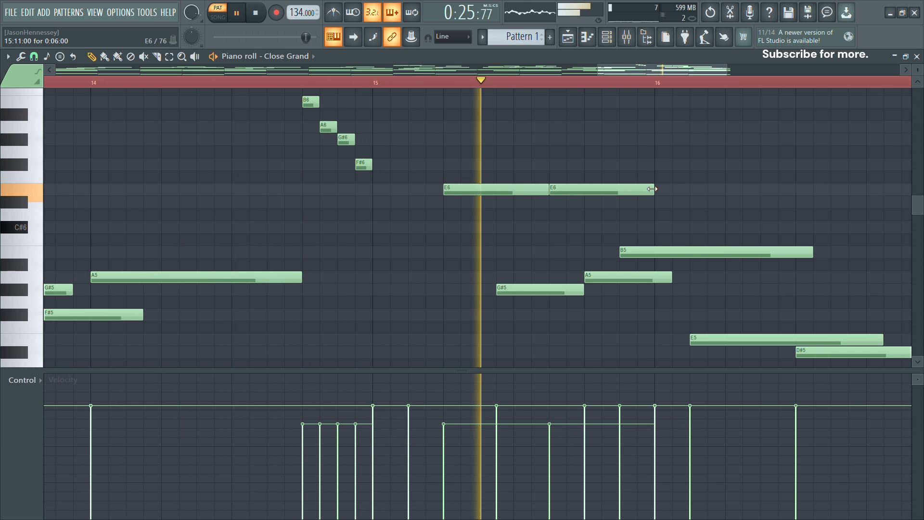
# Step: Add six-step F#6, G#6 and A6 notes rising through bar 16, then lengthen the A6 past the bar's end
pyautogui.scroll(2, 529, 208)
pyautogui.scroll(-3, 542, 208)
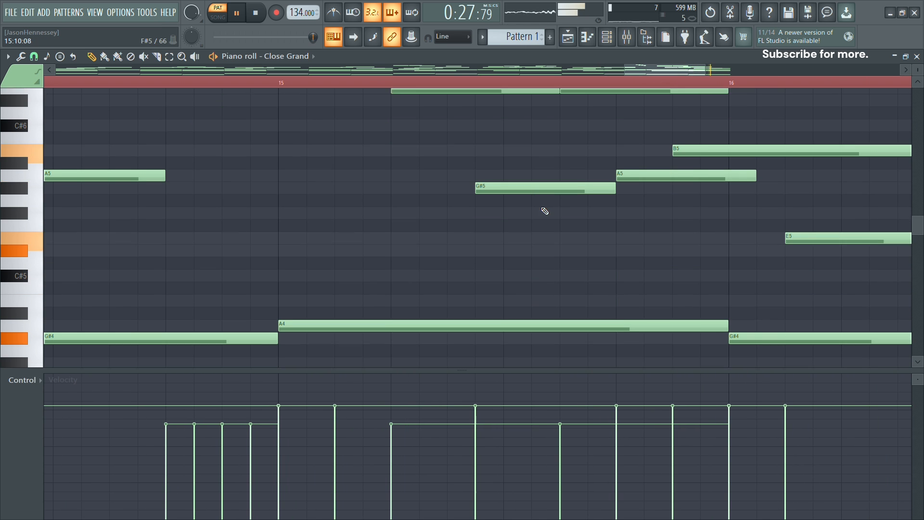
pyautogui.press('space')
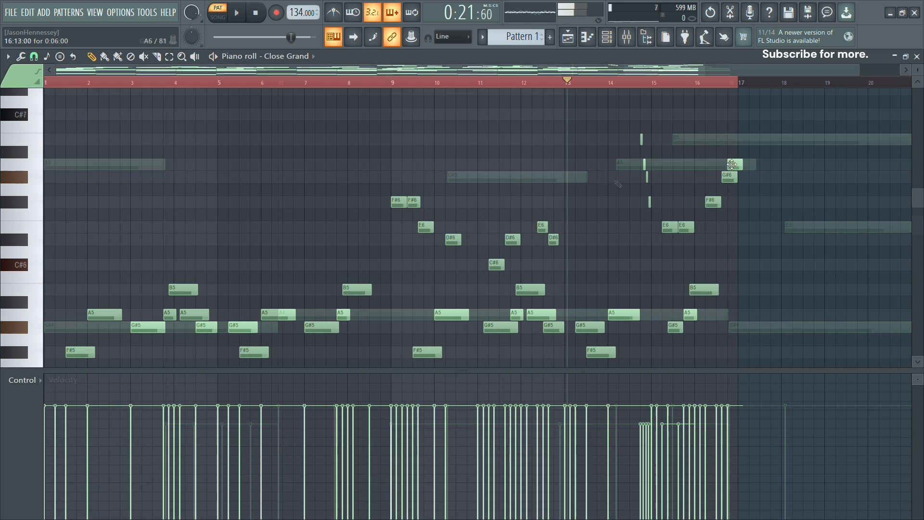
pyautogui.scroll(3, 733, 165)
pyautogui.click(724, 164)
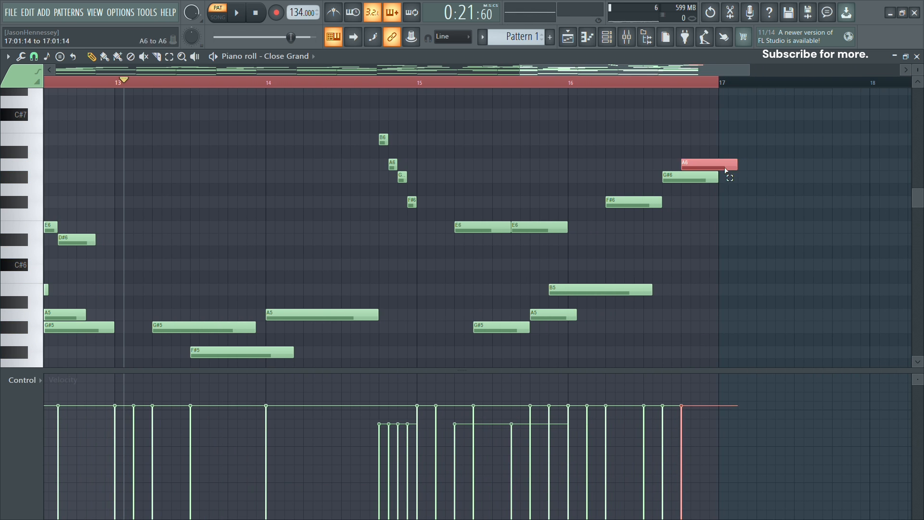
# Step: Move the long A6 to the start of bar 1 and add an equally long G#6 directly after it
pyautogui.scroll(-4, 722, 165)
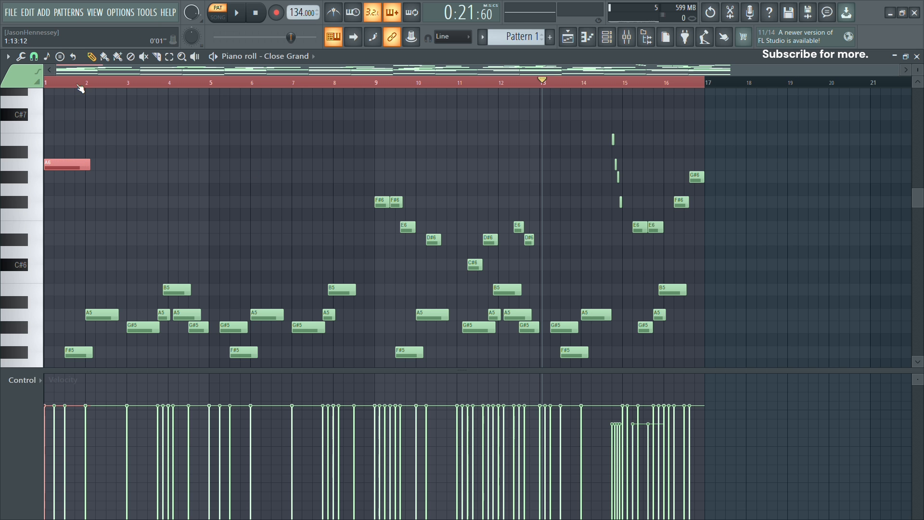
pyautogui.scroll(2, 83, 210)
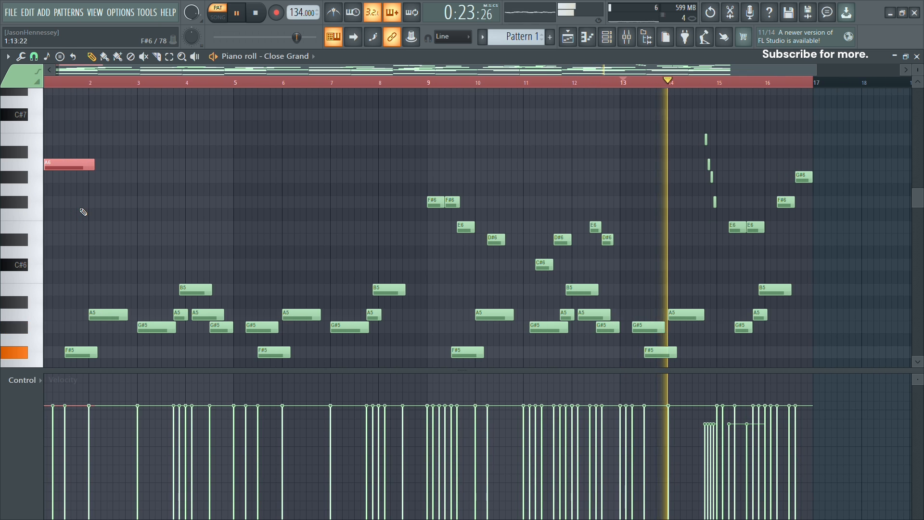
pyautogui.scroll(-2, 91, 209)
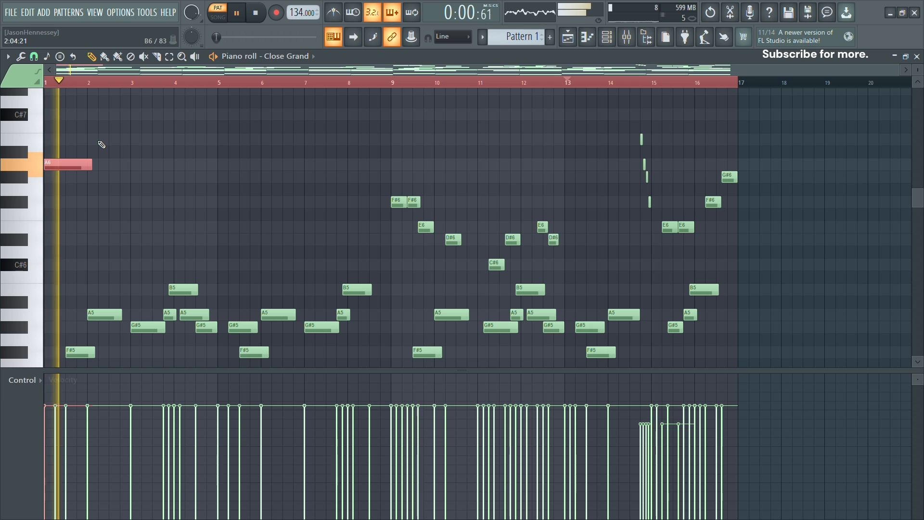
pyautogui.scroll(2, 110, 183)
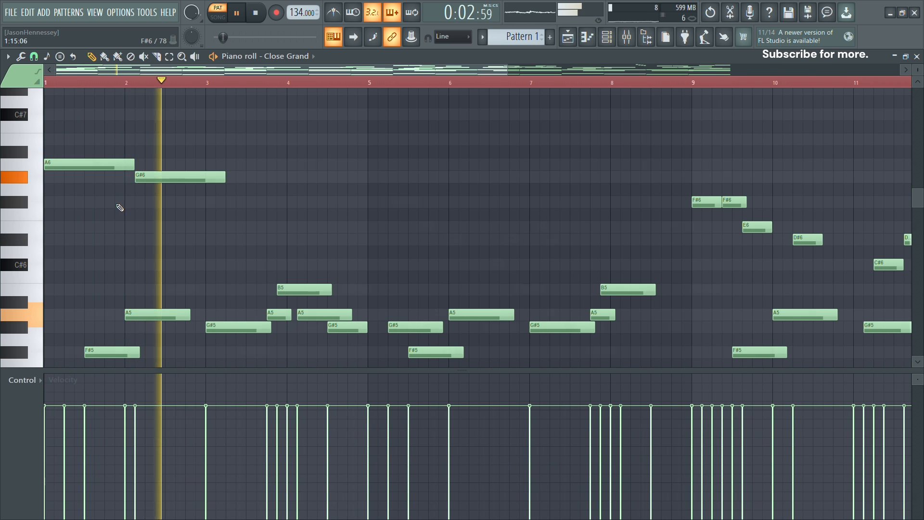
# Step: Add an eight-step F#6 at 4:09 and raise it to G#6
pyautogui.scroll(-2, 117, 206)
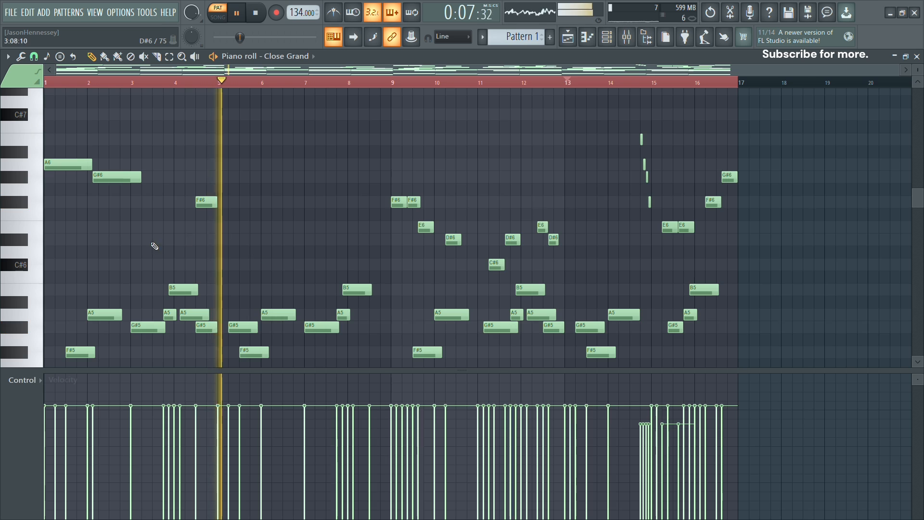
pyautogui.scroll(2, 235, 247)
pyautogui.scroll(2, 237, 247)
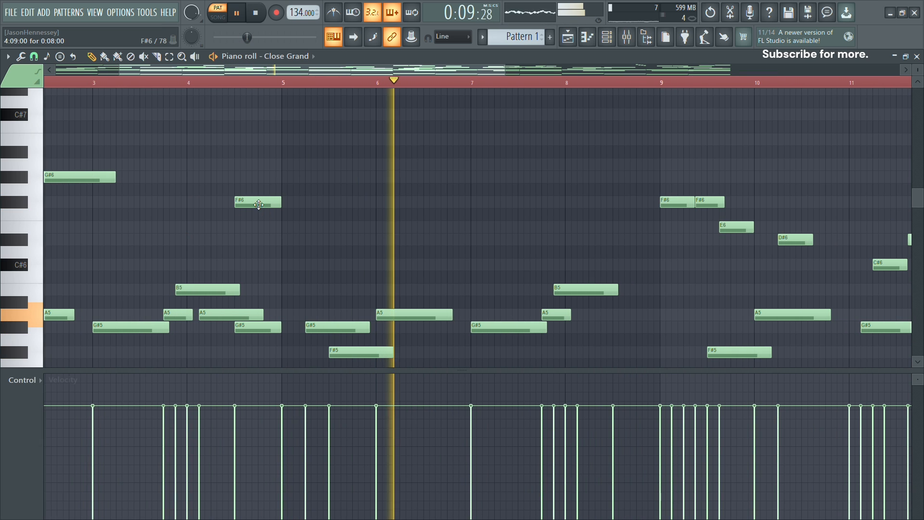
pyautogui.press('space')
pyautogui.moveTo(254, 201); pyautogui.dragTo(254, 176)
pyautogui.scroll(-3, 100, 103)
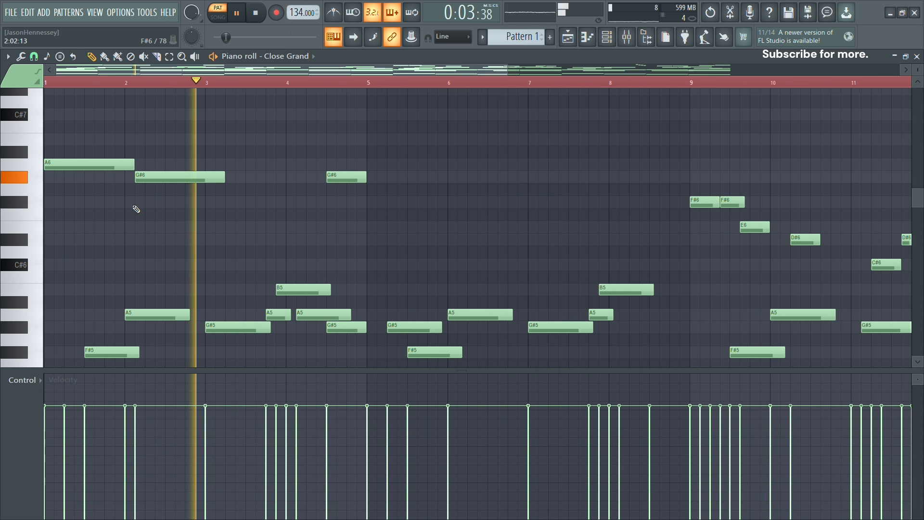
pyautogui.scroll(2, 136, 206)
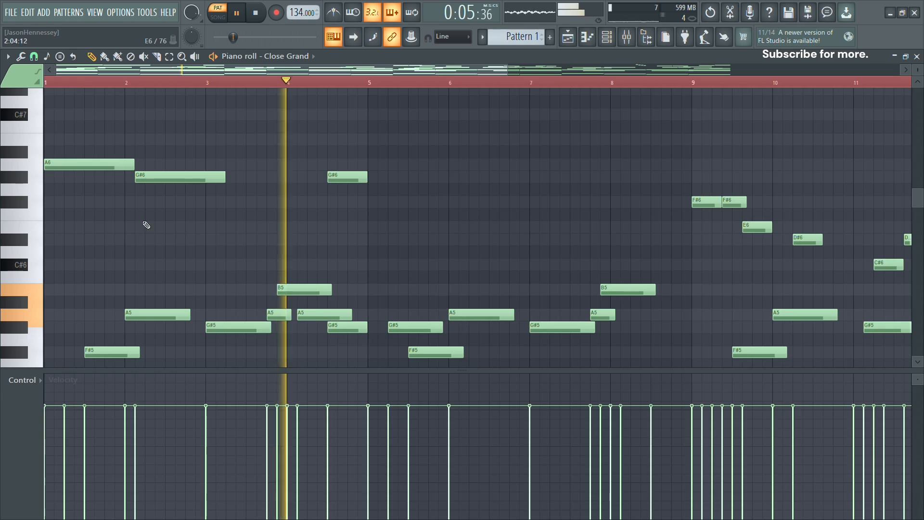
pyautogui.scroll(2, 140, 223)
pyautogui.scroll(-3, 413, 204)
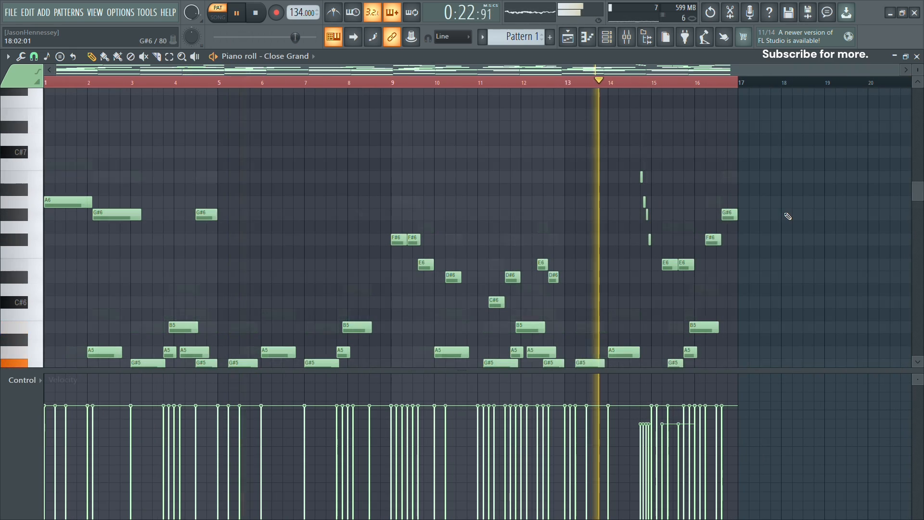
pyautogui.scroll(-1, 788, 216)
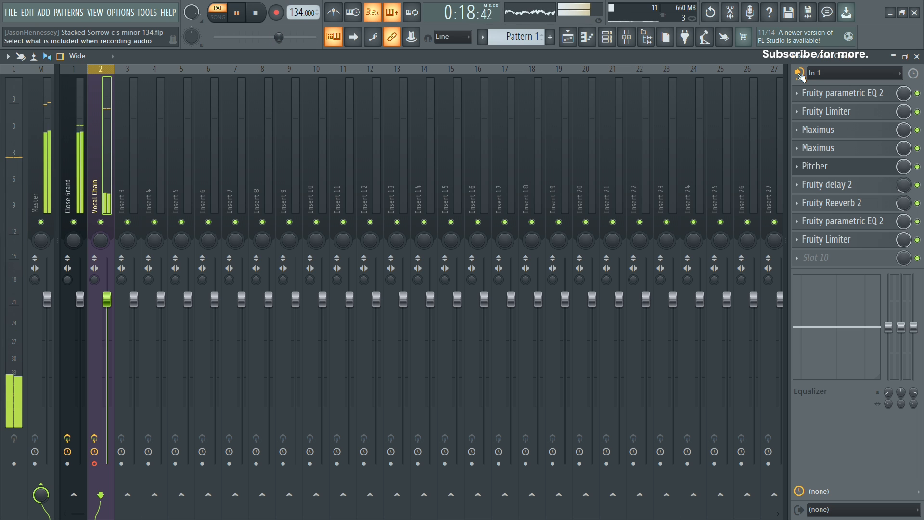
# Step: Turn off external input monitoring on the Vocal Chain track and record a vocal take onto playlist Track 2 alongside Pattern 1
pyautogui.click(799, 74)
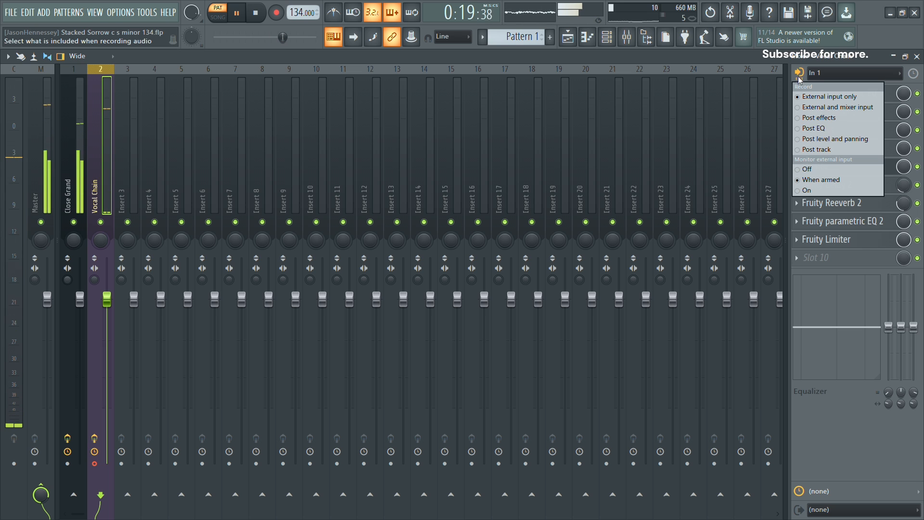
pyautogui.click(808, 170)
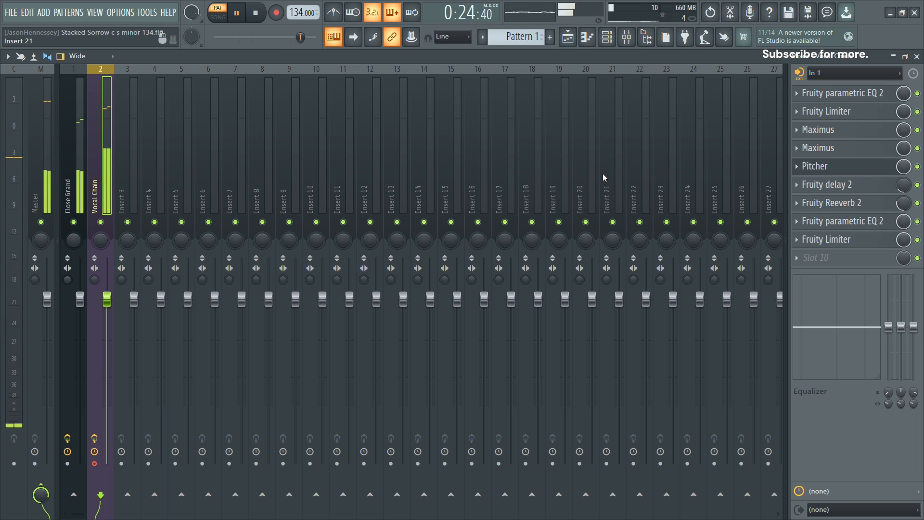
pyautogui.click(568, 38)
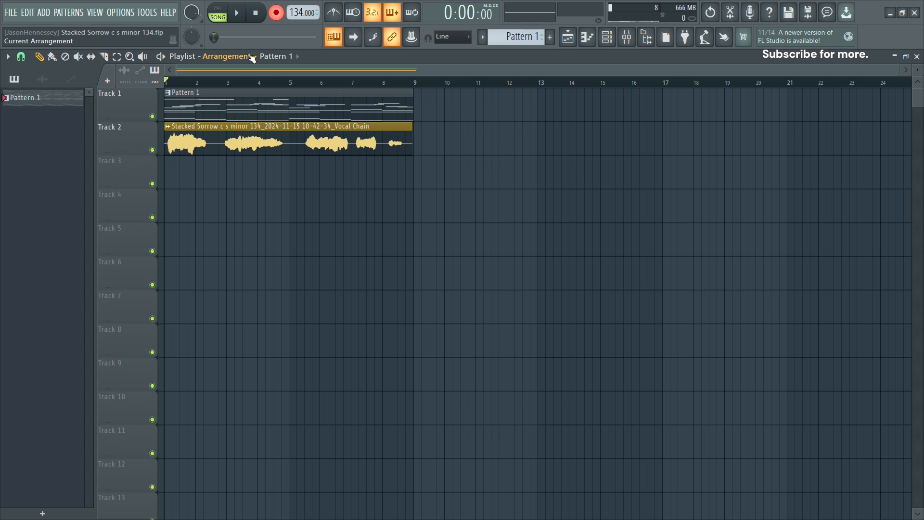
pyautogui.click(278, 14)
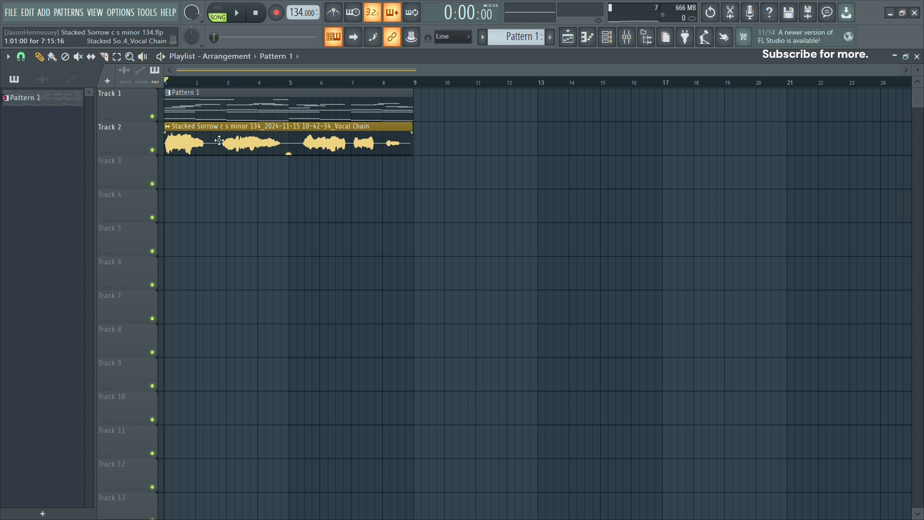
# Step: Cut the vocal recording into separate phrases along Track 2 and lower its channel pitch to -600 cents
pyautogui.press('space')
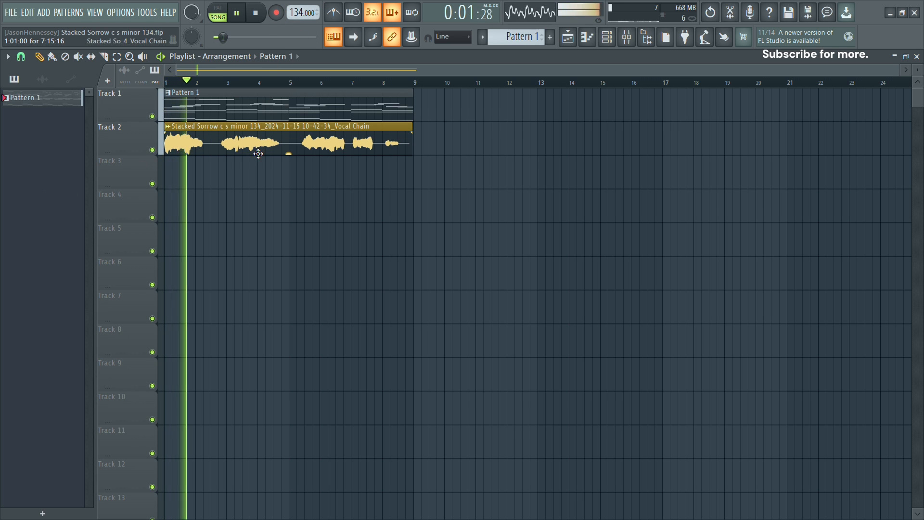
pyautogui.scroll(5, 170, 158)
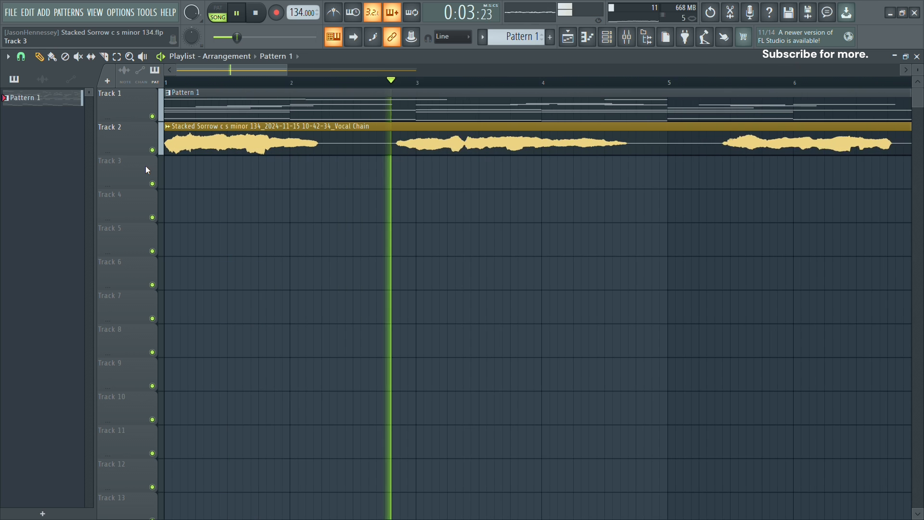
pyautogui.press('space')
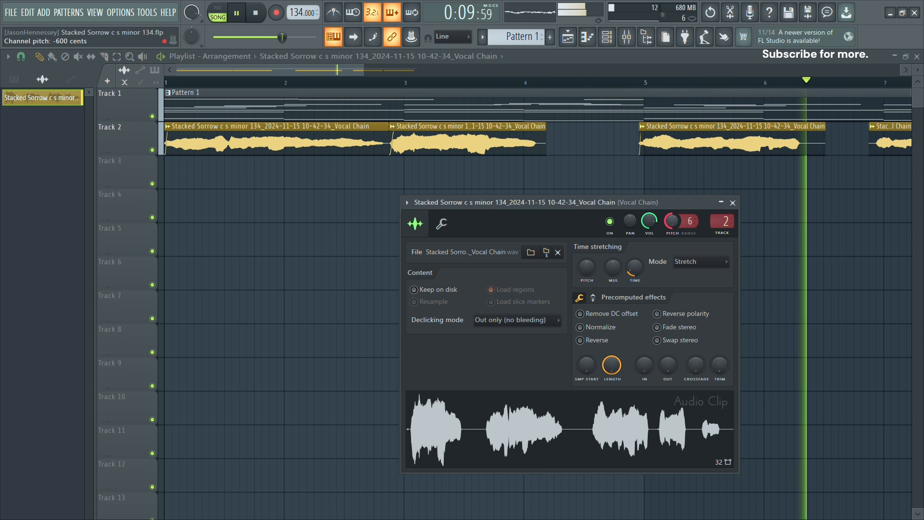
pyautogui.moveTo(671, 222); pyautogui.dragTo(674, 217)
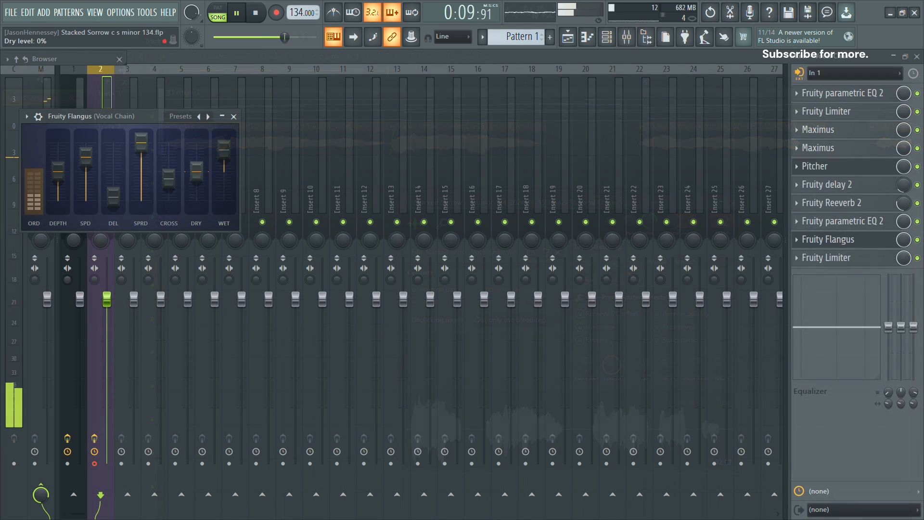
# Step: Add Fruity Flangus with a 0% dry level before the last limiter on the Vocal Chain, and open Fruity delay 2
pyautogui.moveTo(284, 37); pyautogui.dragTo(298, 37)
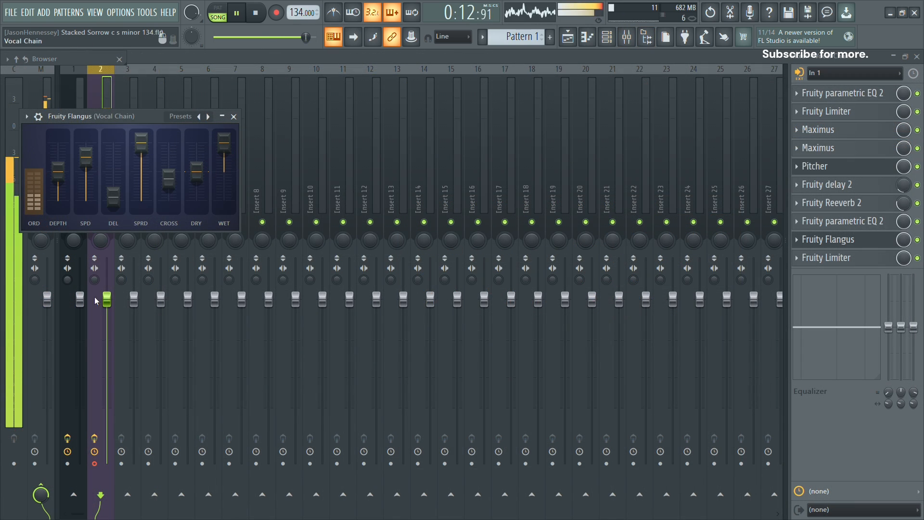
pyautogui.click(108, 301)
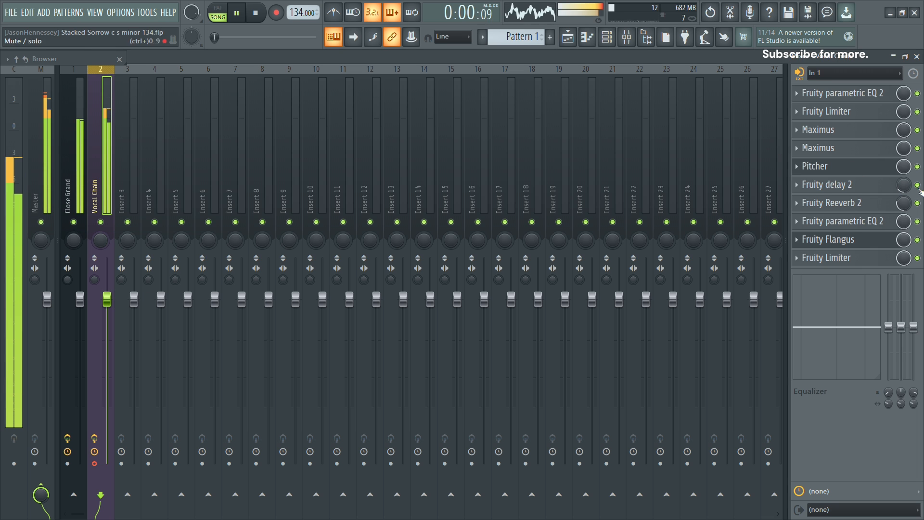
pyautogui.click(825, 184)
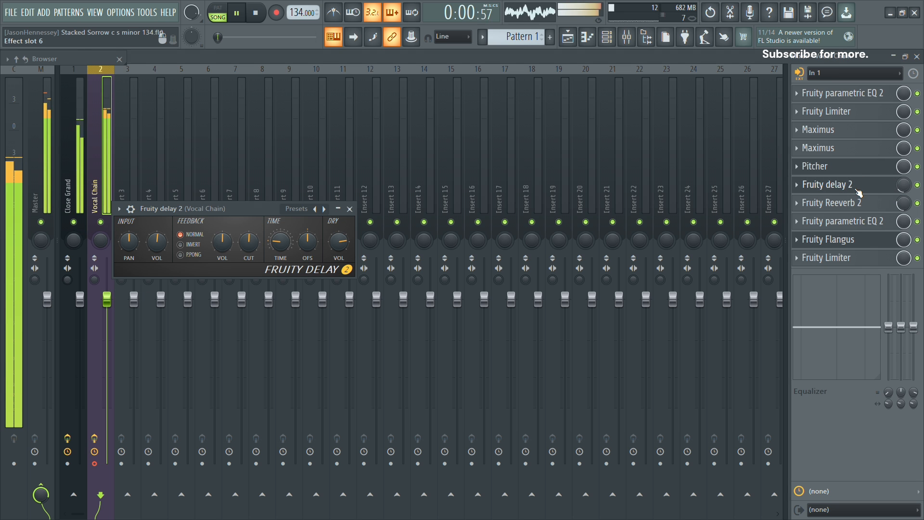
# Step: Route the Vocal Chain into Insert 3 with HalfTime set to a 1 Bar loop and 2x mode, and open the vocal clip's channel settings
pyautogui.click(908, 199)
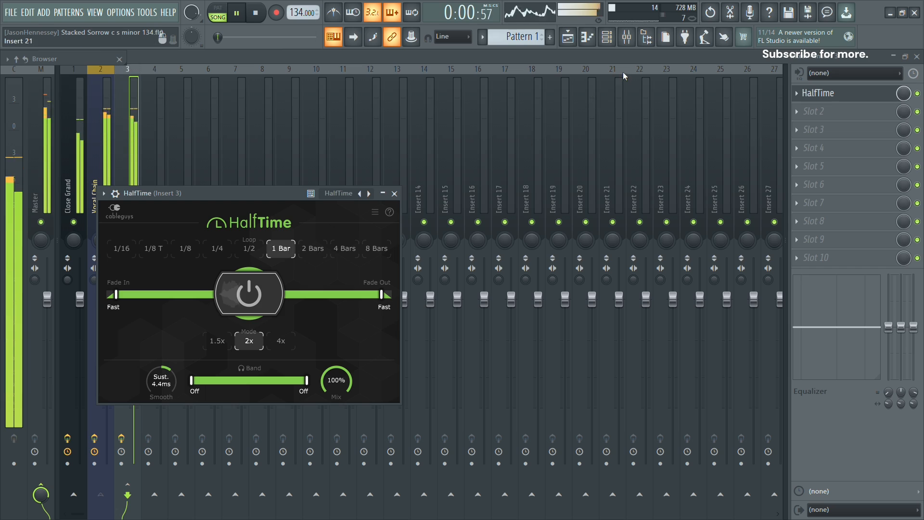
pyautogui.click(587, 37)
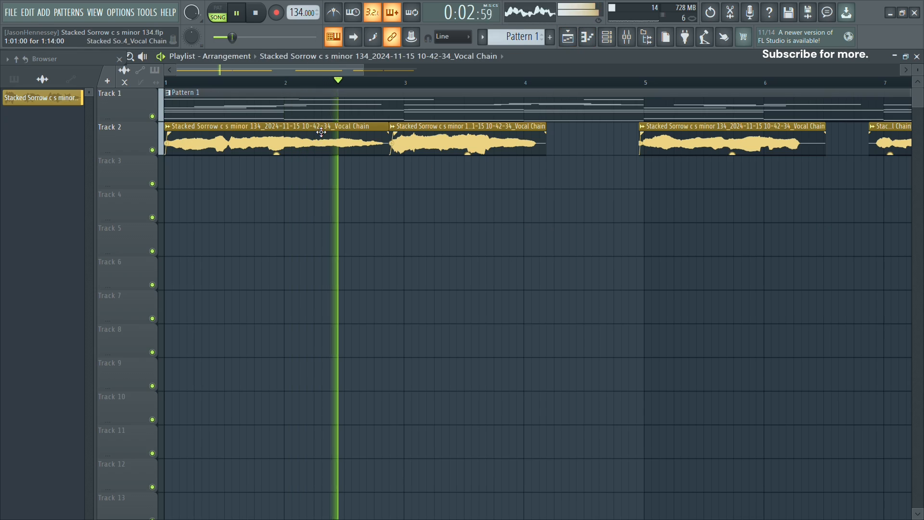
pyautogui.doubleClick(462, 144)
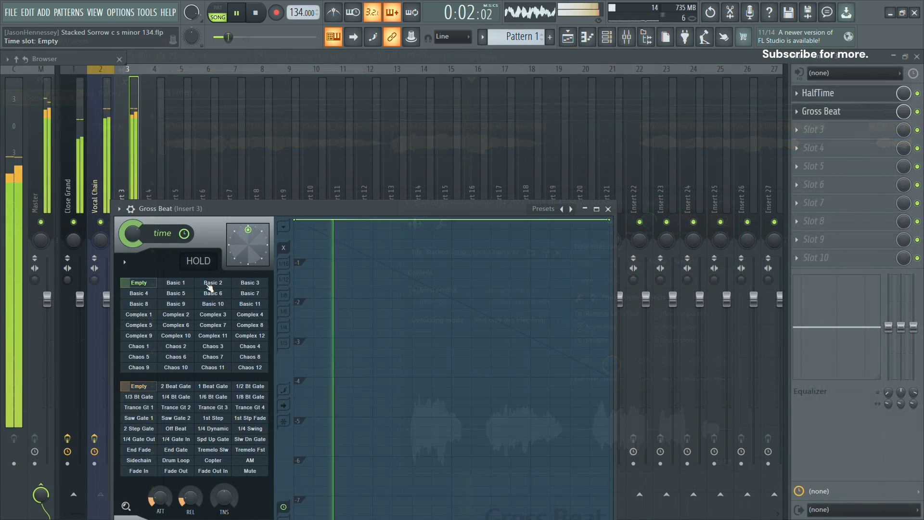
# Step: Load Gross Beat after HalfTime on Insert 3 and select the Basic 8 time slot
pyautogui.click(142, 312)
pyautogui.click(139, 304)
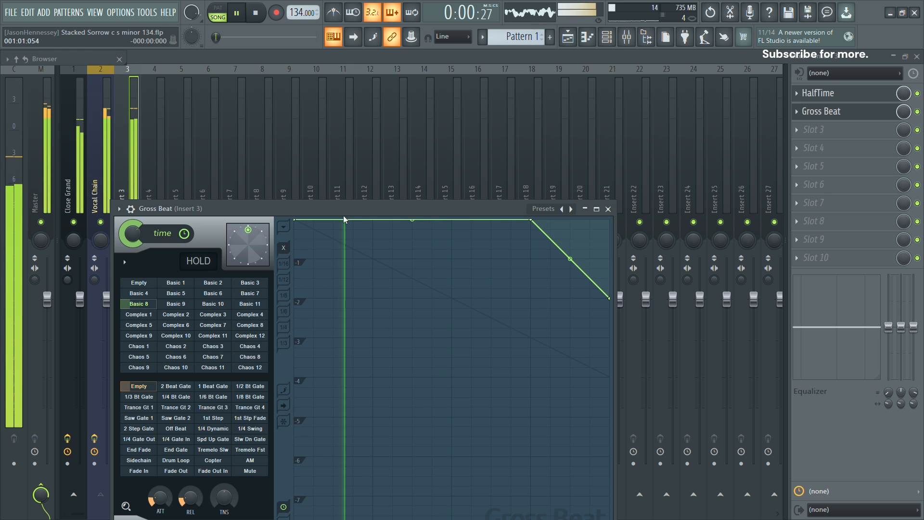
# Step: Apply the 1 Beat Gate volume slot in Gross Beat on Insert 3 and close the plugin
pyautogui.moveTo(354, 206); pyautogui.dragTo(436, 145)
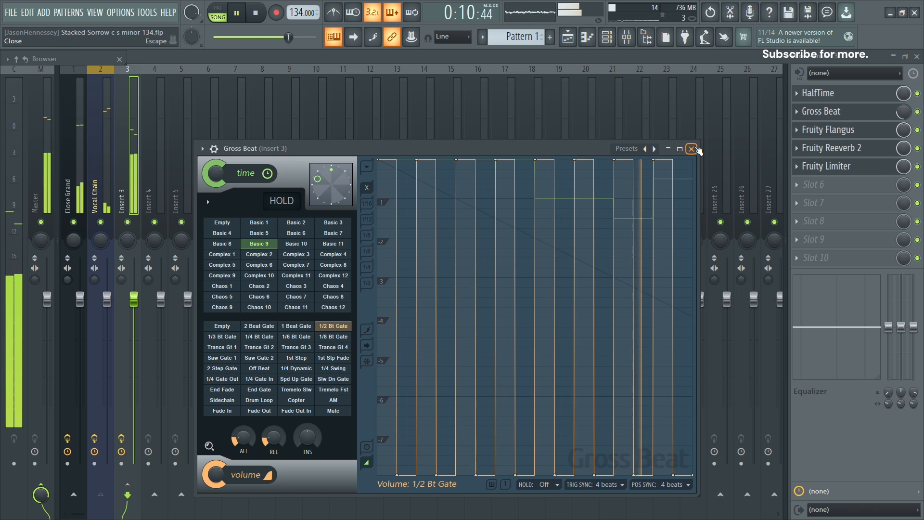
pyautogui.click(299, 326)
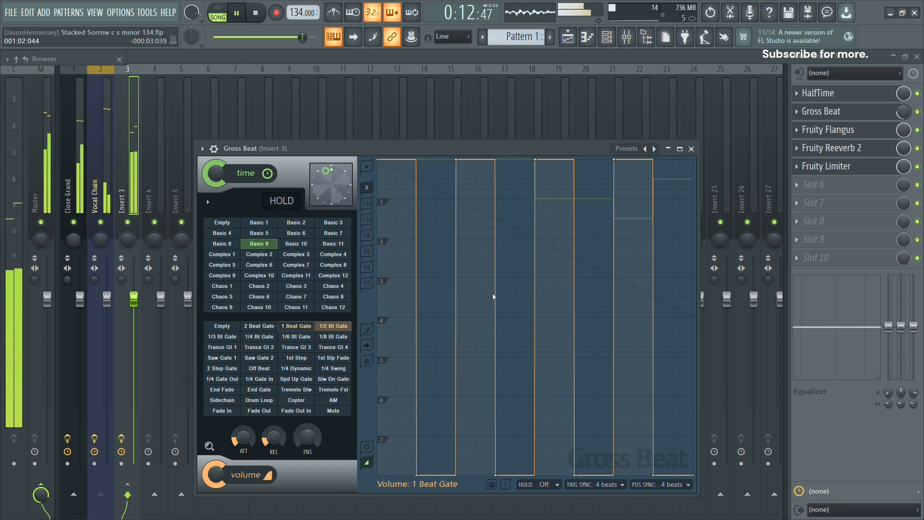
pyautogui.click(691, 150)
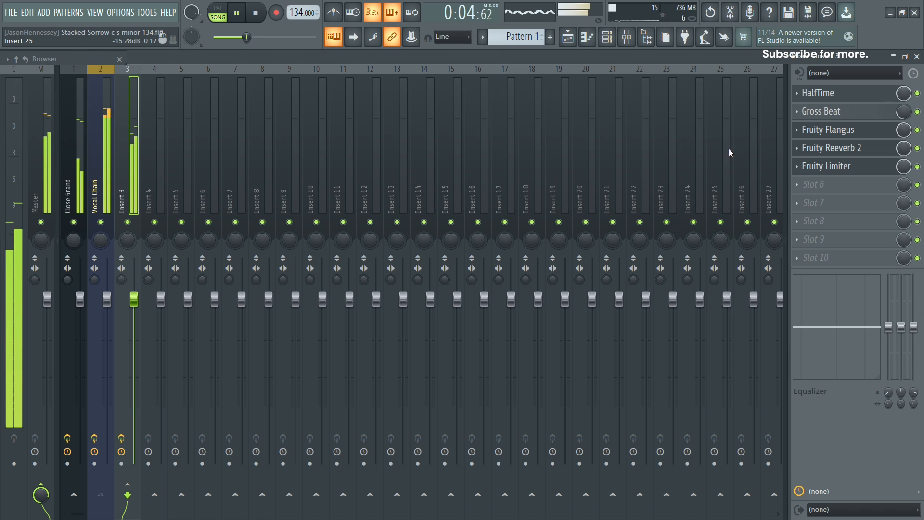
# Step: Add a second HalfTime after the Fruity Limiter on Insert 3 and lower its mix to 71%
pyautogui.click(824, 187)
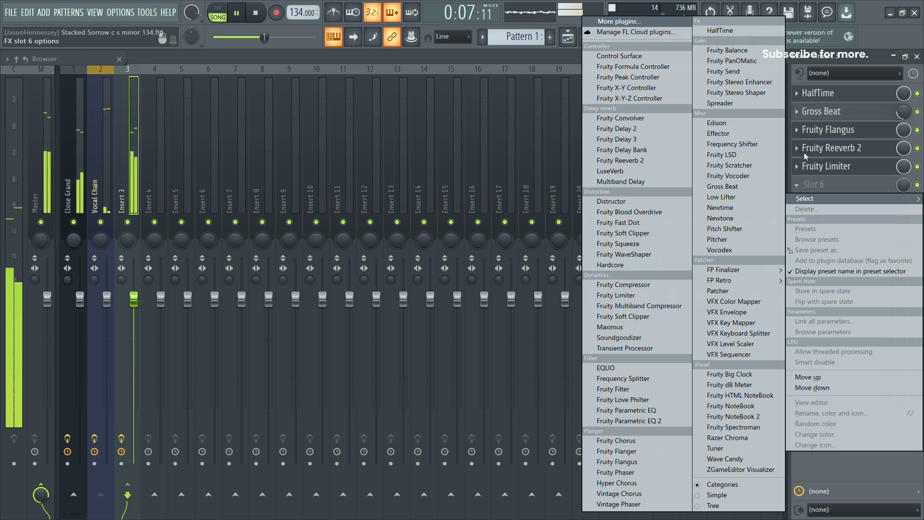
pyautogui.click(726, 31)
pyautogui.moveTo(264, 207); pyautogui.dragTo(347, 189)
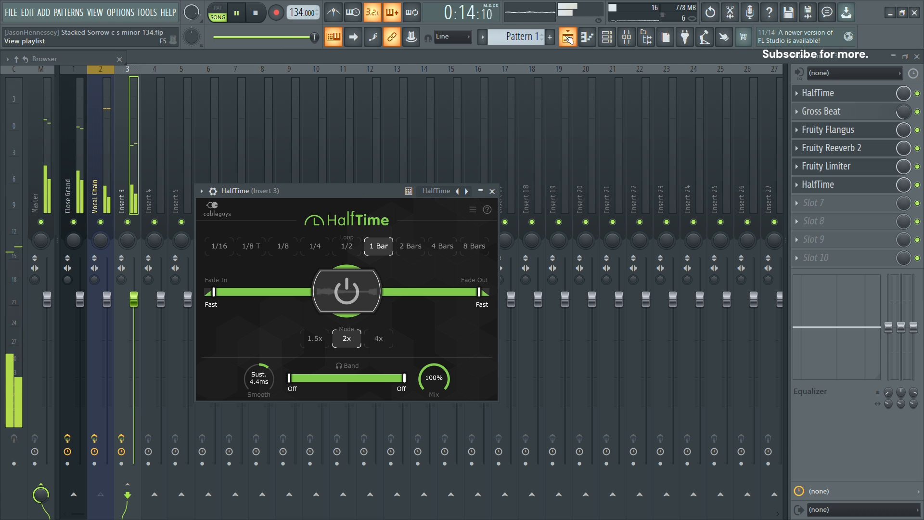
pyautogui.moveTo(422, 395); pyautogui.dragTo(423, 418)
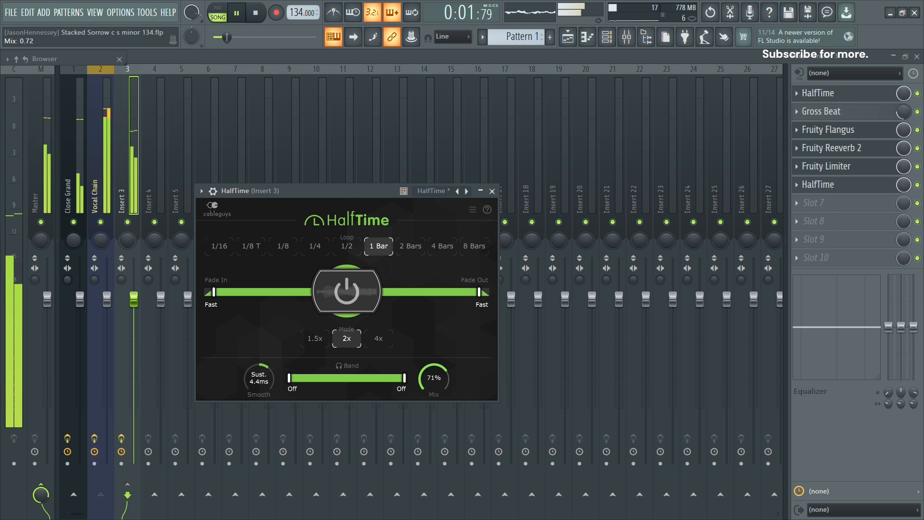
# Step: Add Fruity Parametric EQ 2 after the second HalfTime on Insert 3 and load its preset with low-end and high-end cuts
pyautogui.click(826, 198)
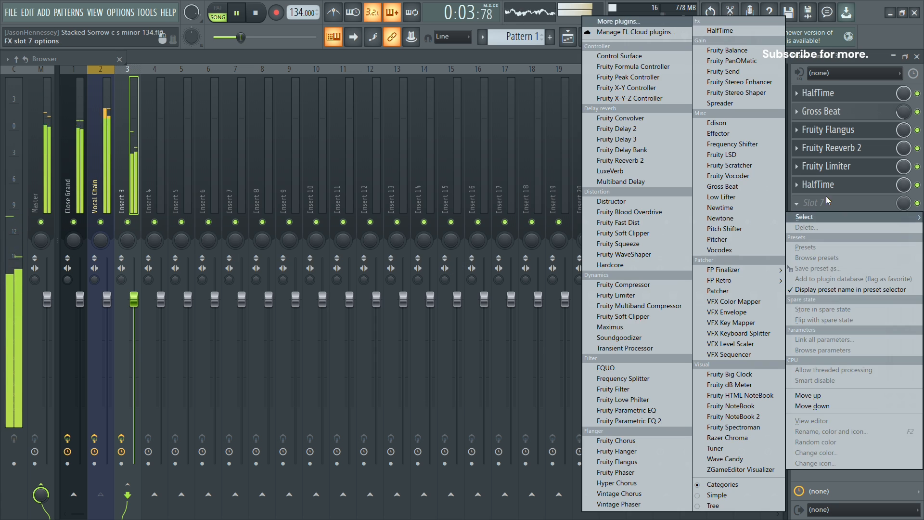
pyautogui.click(661, 419)
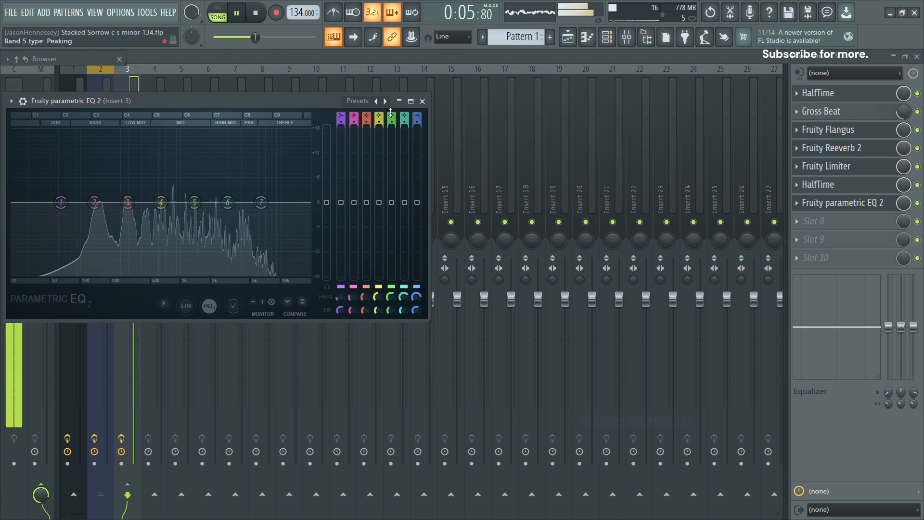
pyautogui.click(386, 101)
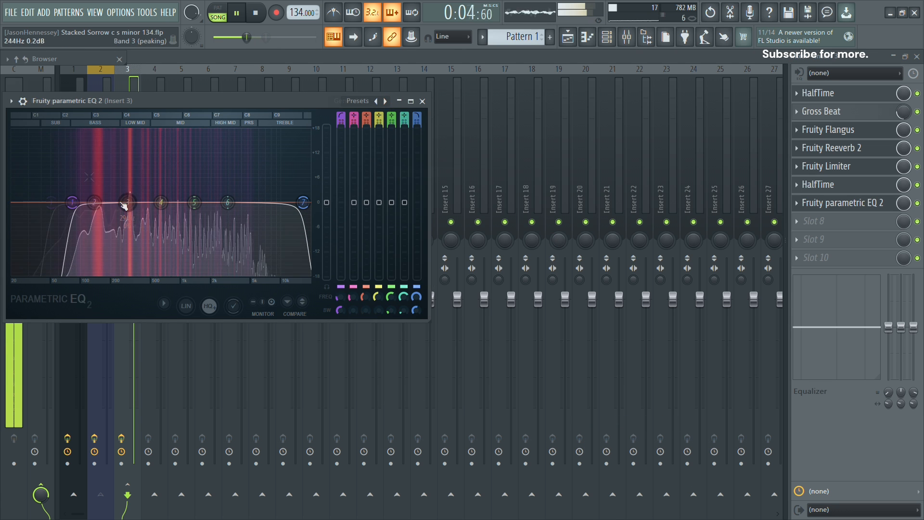
# Step: Cut EQ band 2 by about 6 dB in the bass range, adjust its width, and play back the result
pyautogui.press('space')
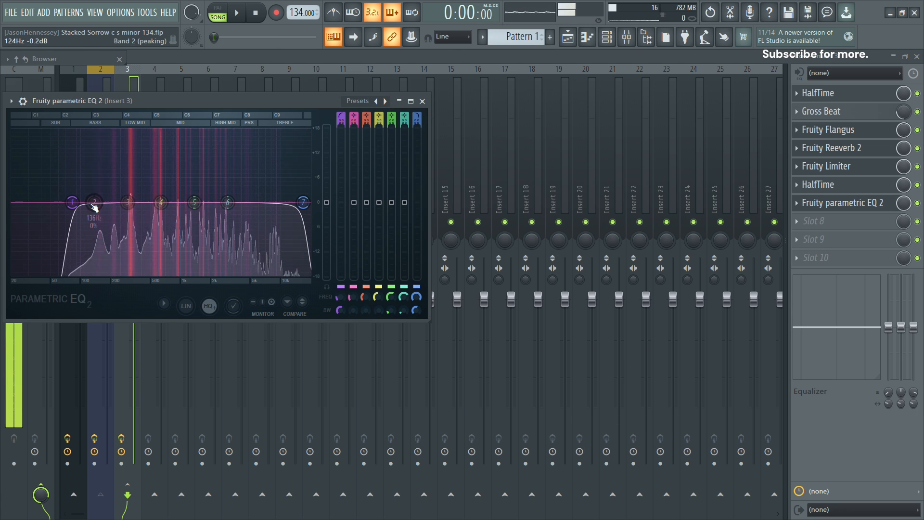
pyautogui.moveTo(94, 202); pyautogui.dragTo(99, 226)
pyautogui.scroll(3, 107, 239)
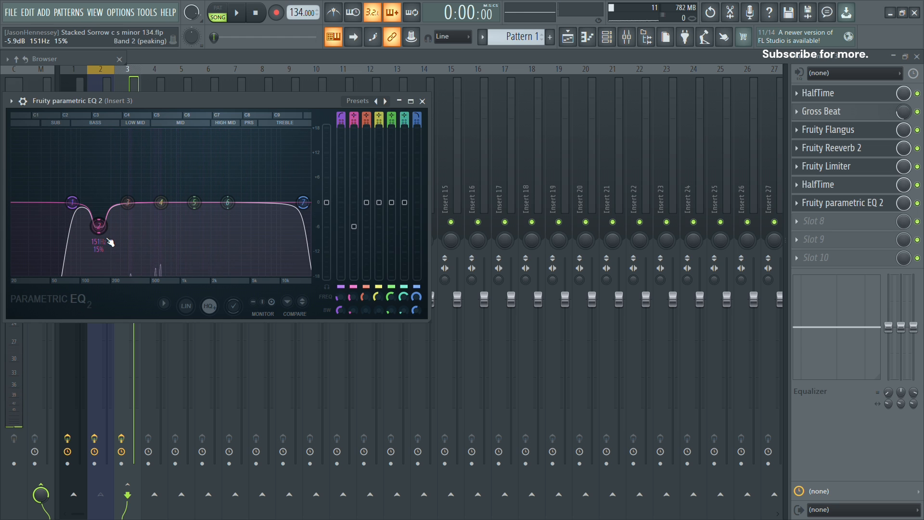
pyautogui.moveTo(99, 225); pyautogui.dragTo(93, 227)
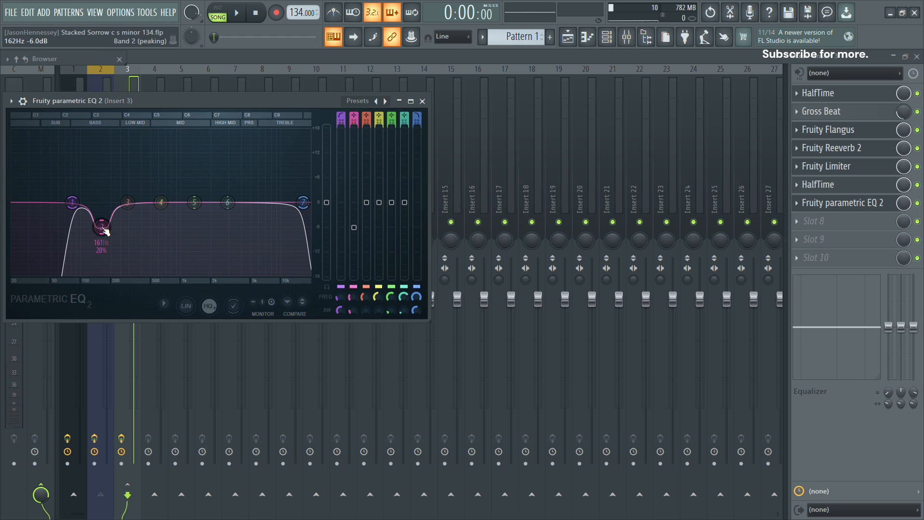
pyautogui.press('space')
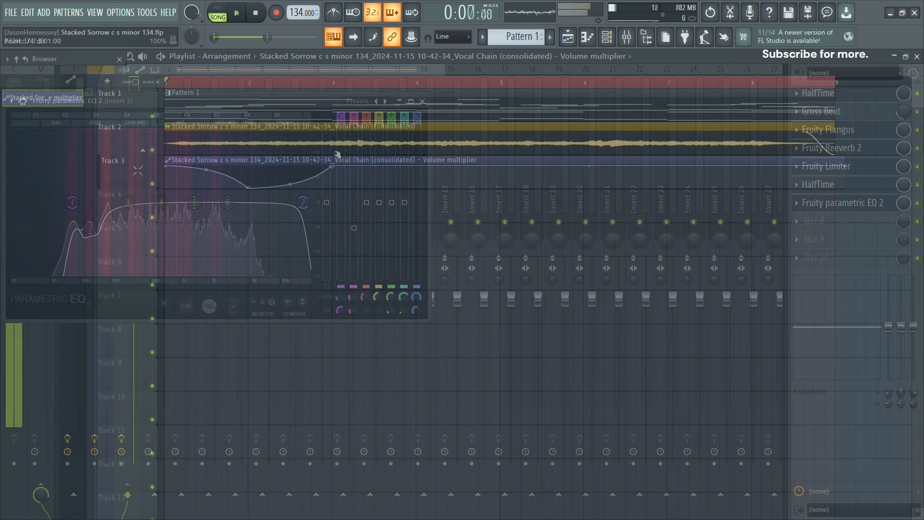
# Step: Trim the vocal's volume automation clip on Track 3 to two bars and adjust the curve of its unique copy in bars 3 and 4
pyautogui.press('space')
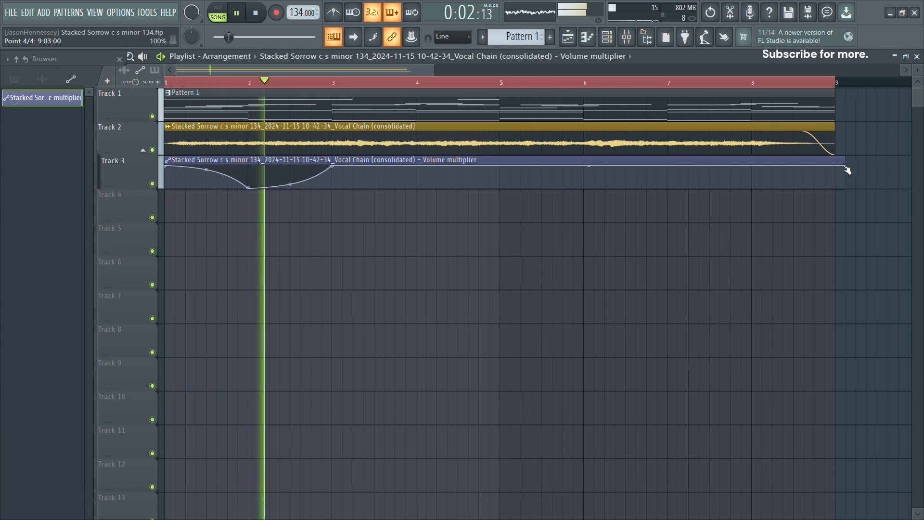
pyautogui.moveTo(848, 167); pyautogui.dragTo(332, 166)
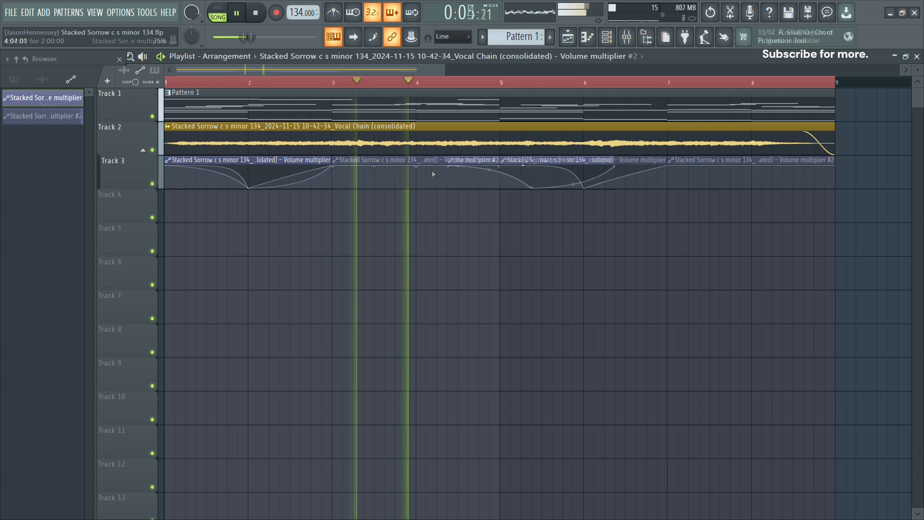
pyautogui.click(444, 176)
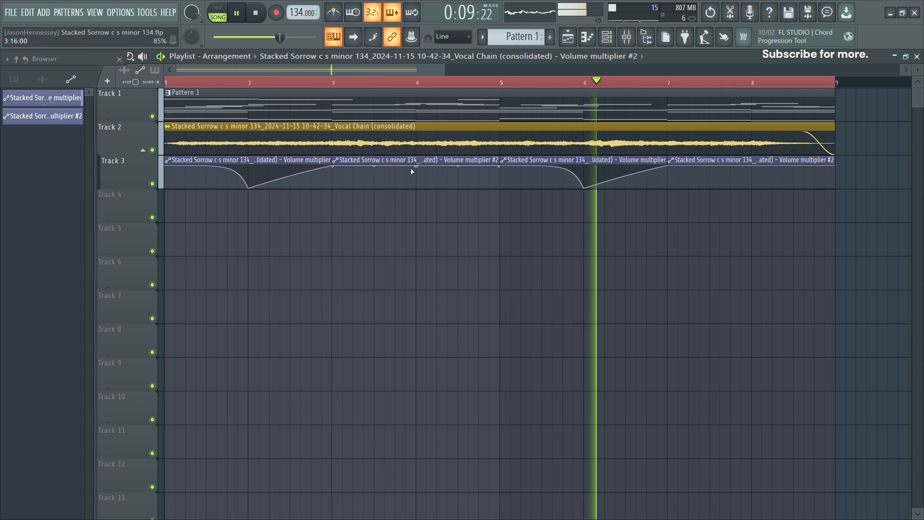
pyautogui.moveTo(412, 167)
pyautogui.mouseDown()
pyautogui.moveTo(406, 178)
pyautogui.moveTo(419, 187)
pyautogui.moveTo(425, 177)
pyautogui.moveTo(409, 168)
pyautogui.mouseUp()
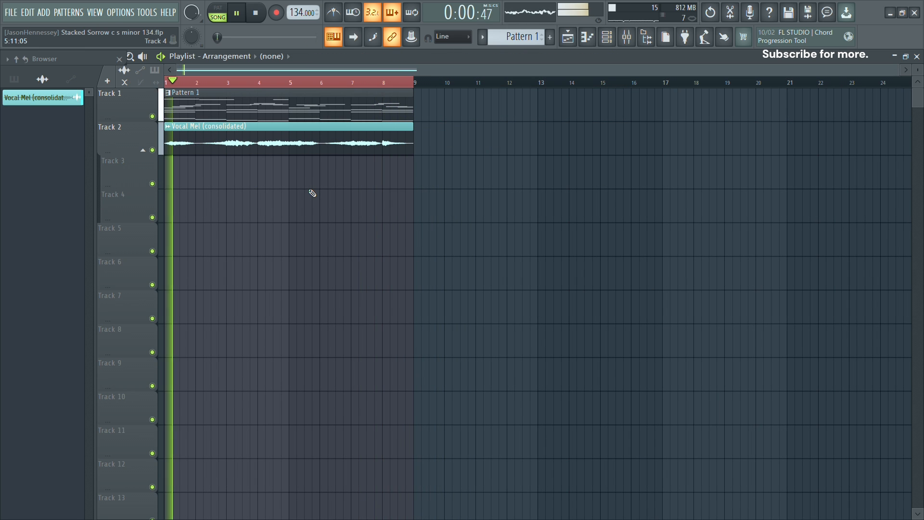
# Step: Inspect the Vocal Chain's effect slots in the mixer, and play the arrangement with the consolidated vocal melody
pyautogui.press('space')
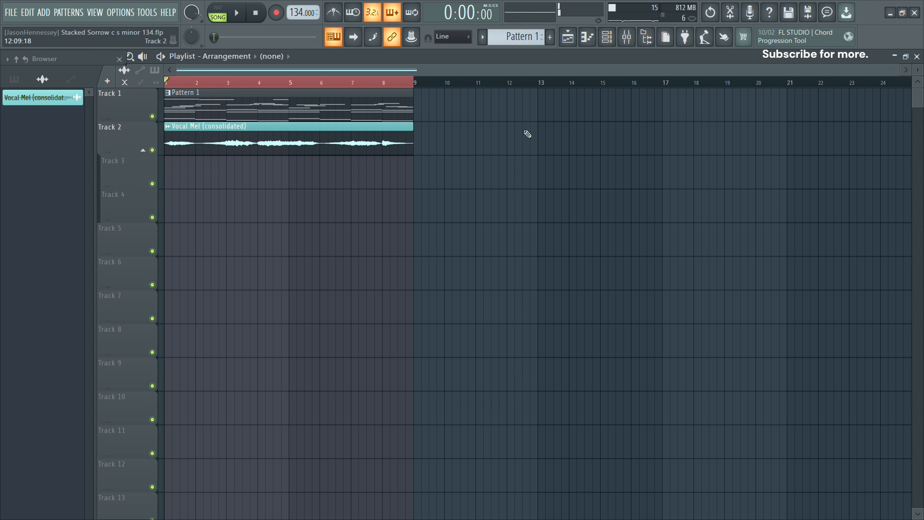
pyautogui.click(627, 37)
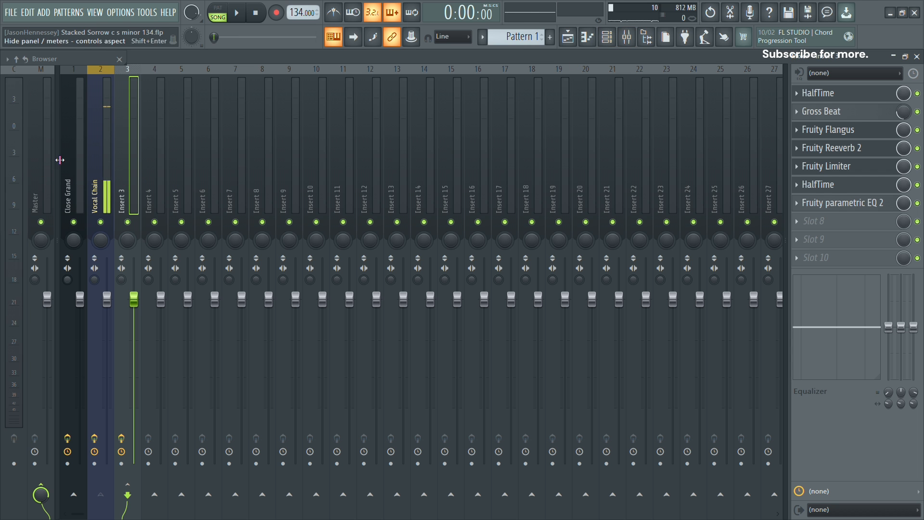
pyautogui.click(97, 166)
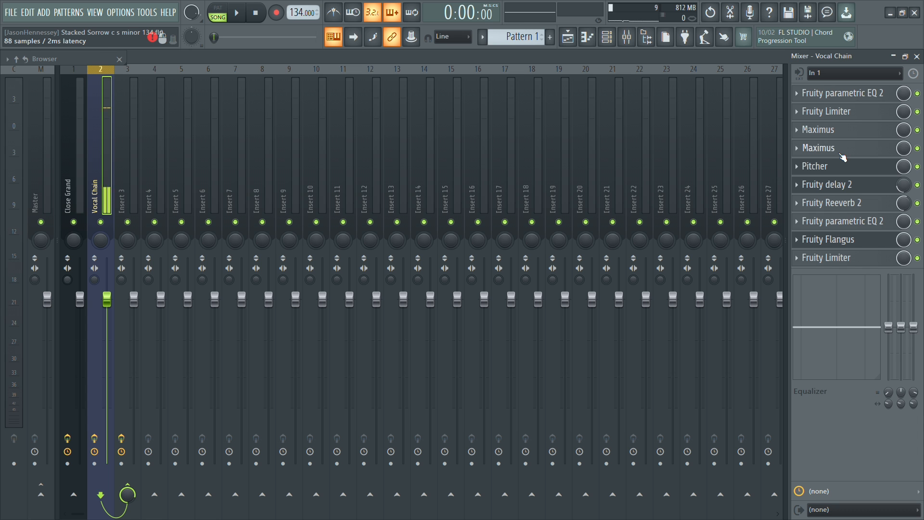
pyautogui.press('F5')
pyautogui.press('space')
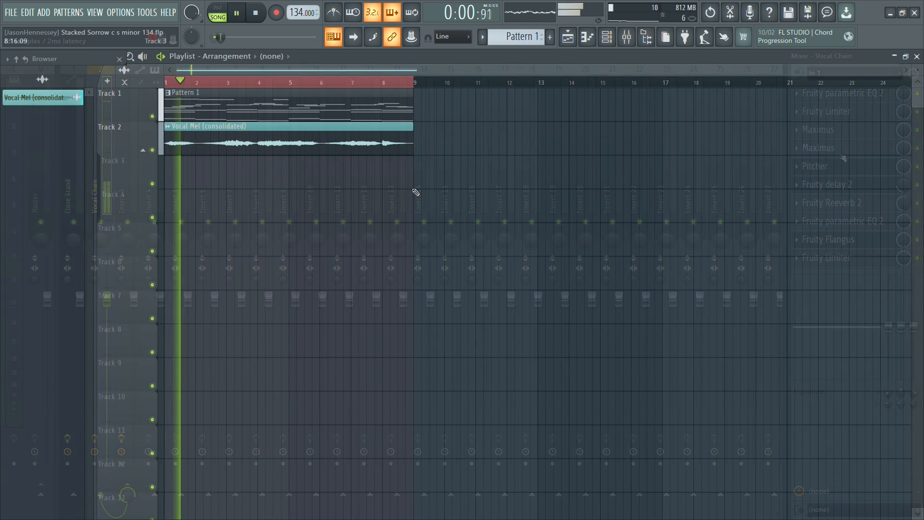
# Step: Select Pattern 1, stop playback, and open the Close Grand channel's notes in the piano roll
pyautogui.click(235, 108)
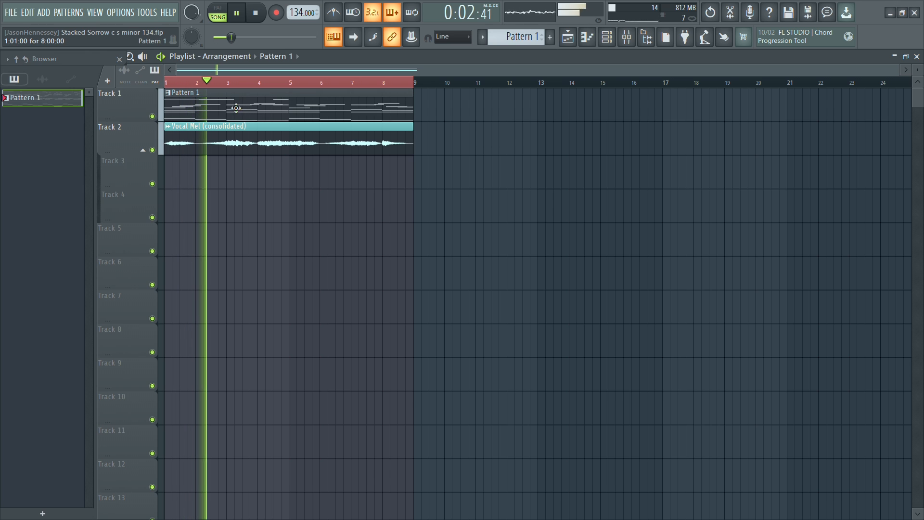
pyautogui.click(608, 37)
pyautogui.press('space')
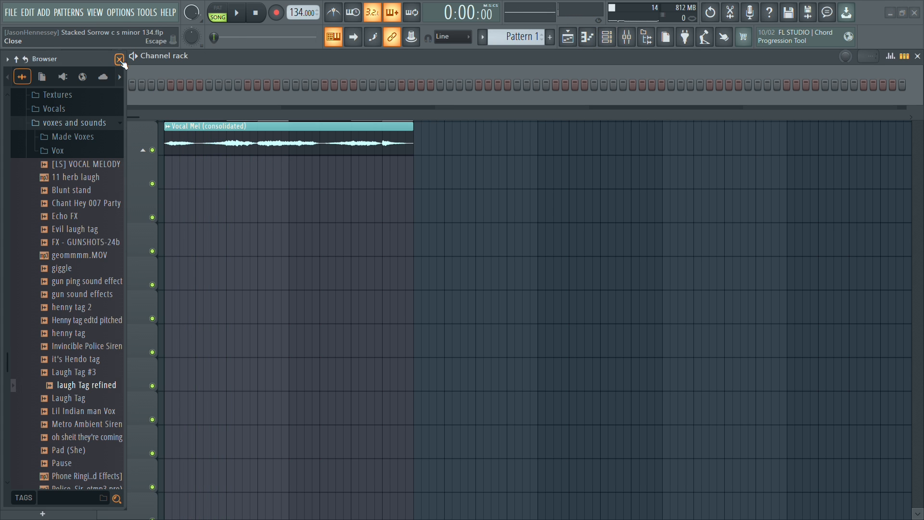
pyautogui.click(119, 59)
pyautogui.click(87, 55)
pyautogui.click(92, 102)
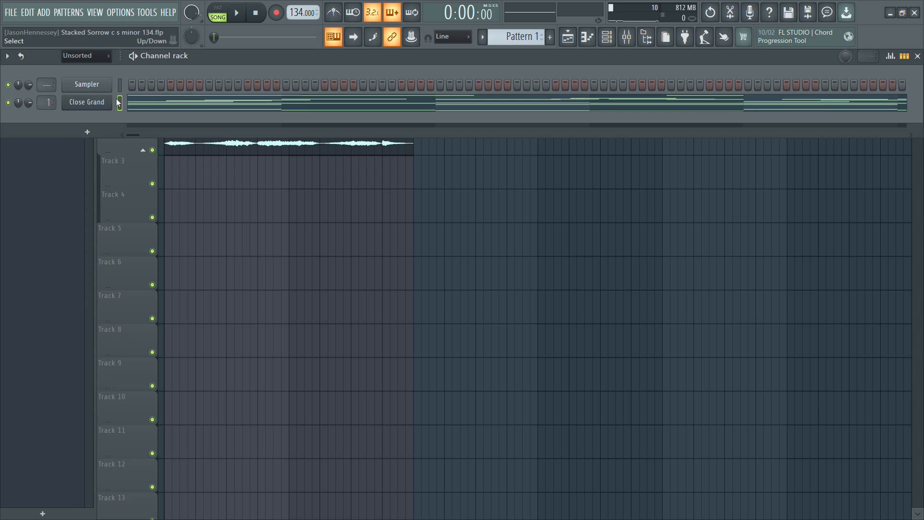
pyautogui.click(178, 102)
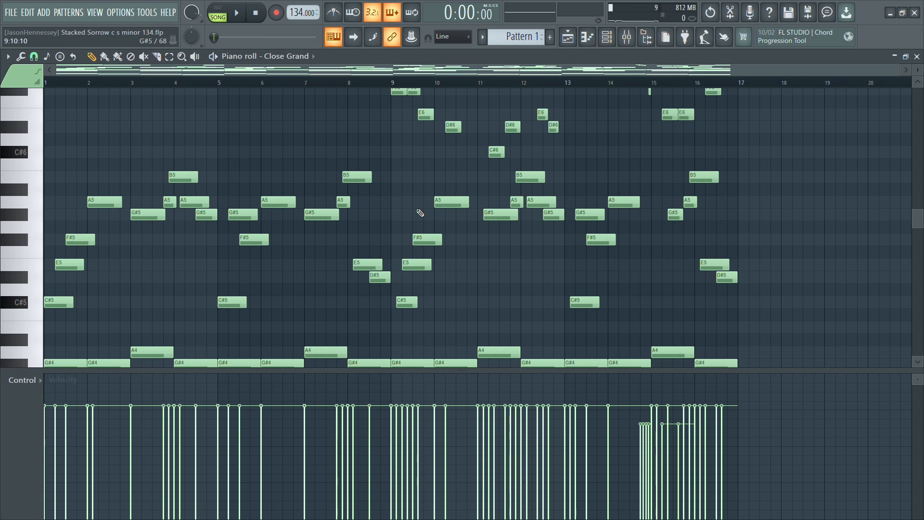
# Step: Randomize the velocity and release levels of all the piano notes, with a stronger velocity variation
pyautogui.scroll(-3, 420, 212)
pyautogui.hotkey('ctrl', 'a')
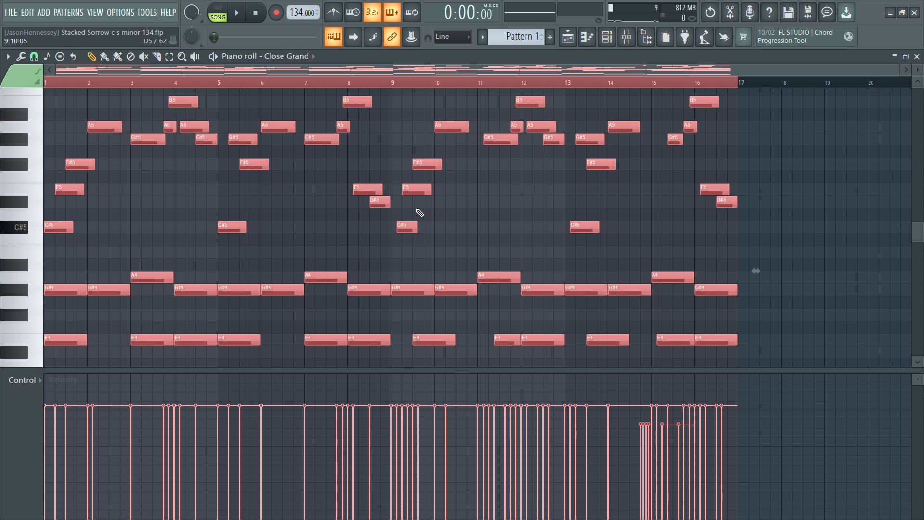
pyautogui.hotkey('alt', 'r')
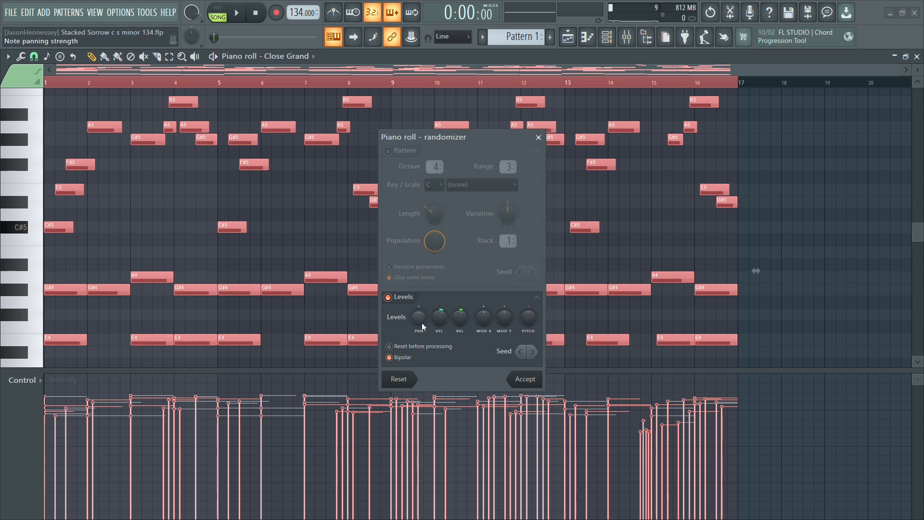
pyautogui.moveTo(422, 322); pyautogui.dragTo(446, 269)
pyautogui.moveTo(444, 326); pyautogui.dragTo(444, 357)
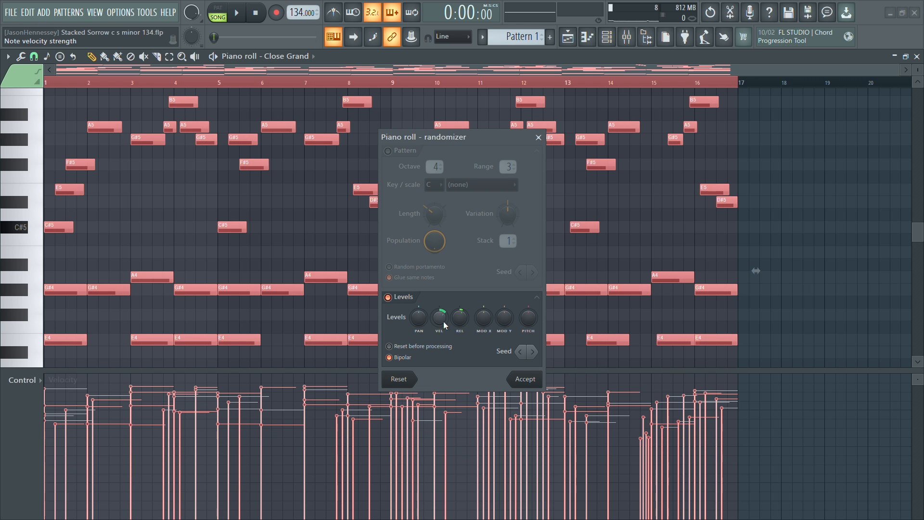
pyautogui.click(463, 328)
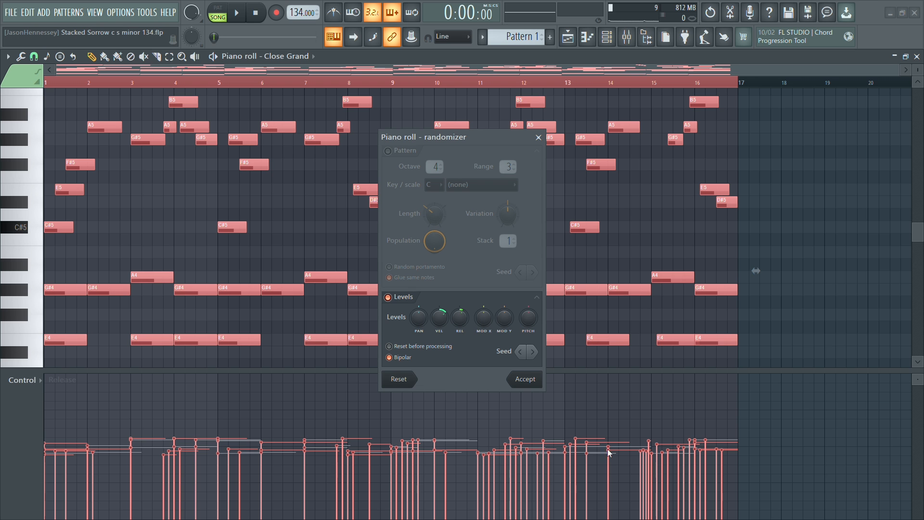
pyautogui.click(524, 380)
# Step: Select E4, G#4 and C#5 in bar 1, G#4 in bar 2, A4 and G#5 in bar 3, and G#5 in bar 4
pyautogui.scroll(-5, 214, 231)
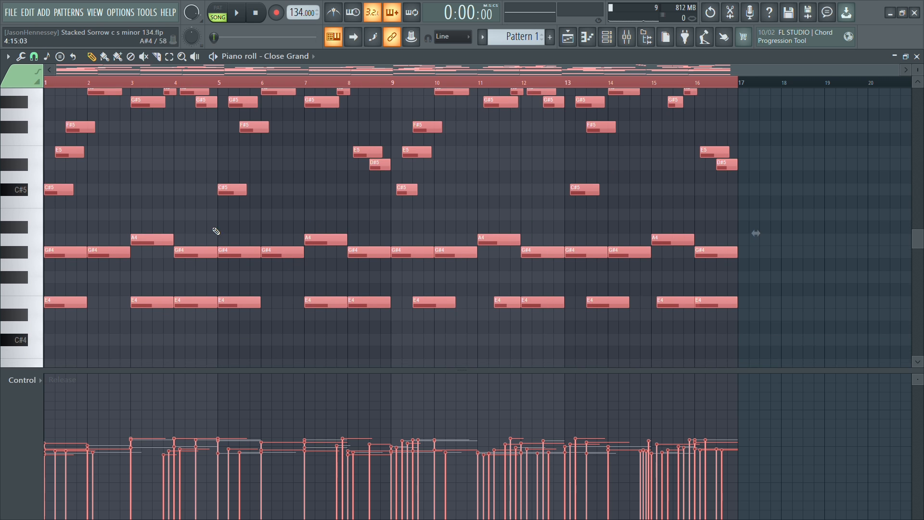
pyautogui.scroll(3, 81, 224)
pyautogui.moveTo(112, 332); pyautogui.dragTo(45, 223)
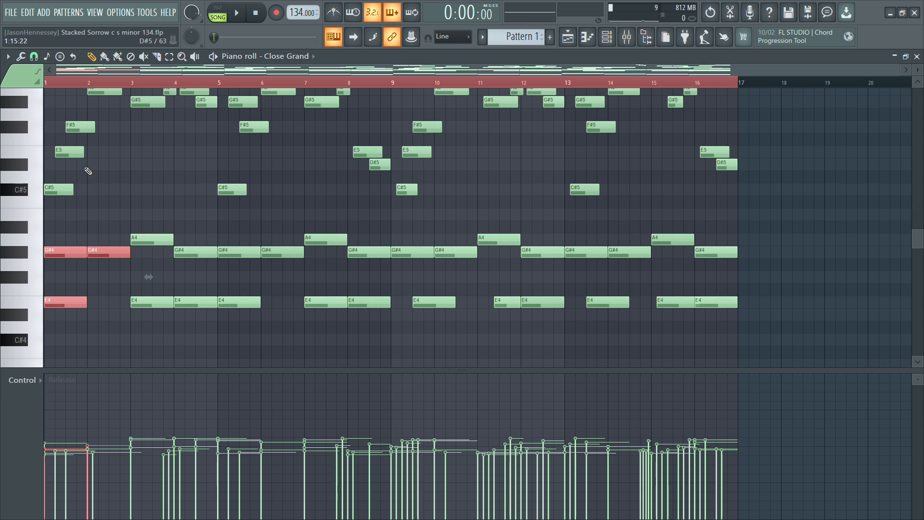
pyautogui.keyDown('ctrl'); pyautogui.keyDown('shift'); pyautogui.click(64, 190); pyautogui.keyUp('shift'); pyautogui.keyUp('ctrl')
pyautogui.scroll(3, 92, 199)
pyautogui.keyDown('ctrl'); pyautogui.keyDown('shift'); pyautogui.click(145, 215); pyautogui.keyUp('shift'); pyautogui.keyUp('ctrl')
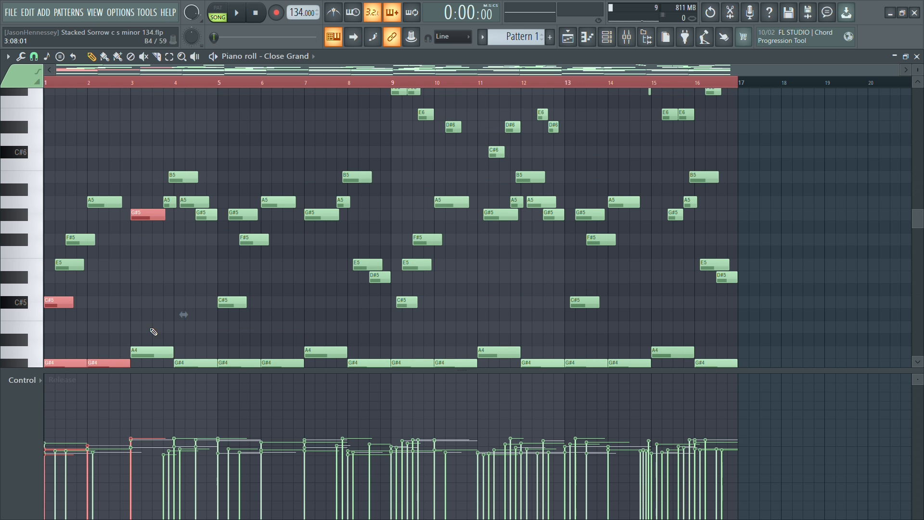
pyautogui.keyDown('ctrl'); pyautogui.keyDown('shift'); pyautogui.click(153, 354); pyautogui.keyUp('shift'); pyautogui.keyUp('ctrl')
pyautogui.keyDown('ctrl'); pyautogui.keyDown('shift'); pyautogui.click(208, 215); pyautogui.keyUp('shift'); pyautogui.keyUp('ctrl')
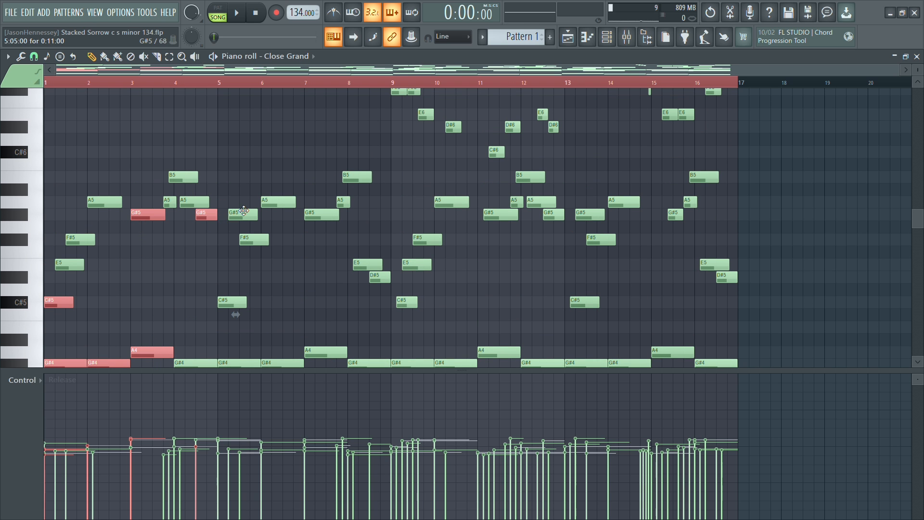
# Step: Add G#5 in bar 5, G#4 in bar 6, and G#5, A4 and E4 in bar 7 to the note selection
pyautogui.keyDown('ctrl'); pyautogui.keyDown('shift'); pyautogui.click(243, 215); pyautogui.keyUp('shift'); pyautogui.keyUp('ctrl')
pyautogui.keyDown('ctrl'); pyautogui.keyDown('shift'); pyautogui.click(322, 214); pyautogui.keyUp('shift'); pyautogui.keyUp('ctrl')
pyautogui.scroll(-3, 258, 247)
pyautogui.keyDown('ctrl'); pyautogui.keyDown('shift'); pyautogui.click(264, 252); pyautogui.keyUp('shift'); pyautogui.keyUp('ctrl')
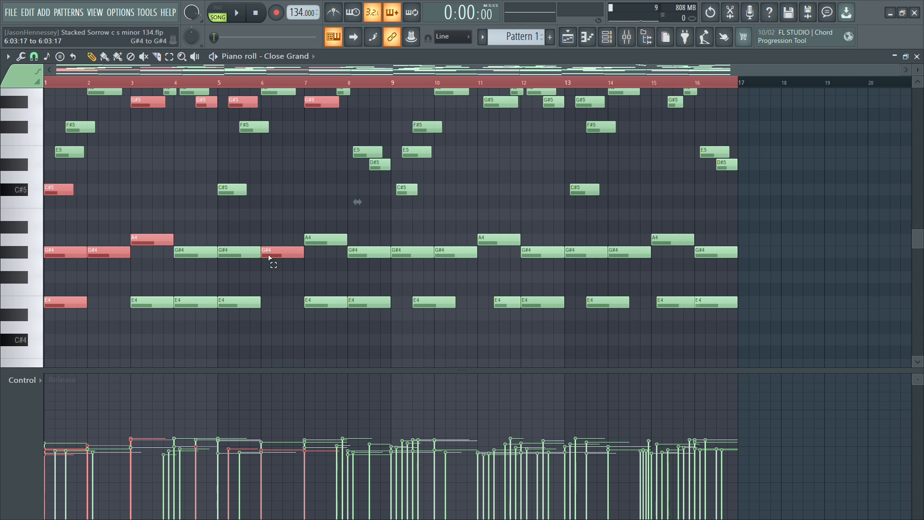
pyautogui.keyDown('ctrl'); pyautogui.keyDown('shift'); pyautogui.click(321, 239); pyautogui.keyUp('shift'); pyautogui.keyUp('ctrl')
pyautogui.keyDown('ctrl'); pyautogui.keyDown('shift'); pyautogui.click(321, 302); pyautogui.keyUp('shift'); pyautogui.keyUp('ctrl')
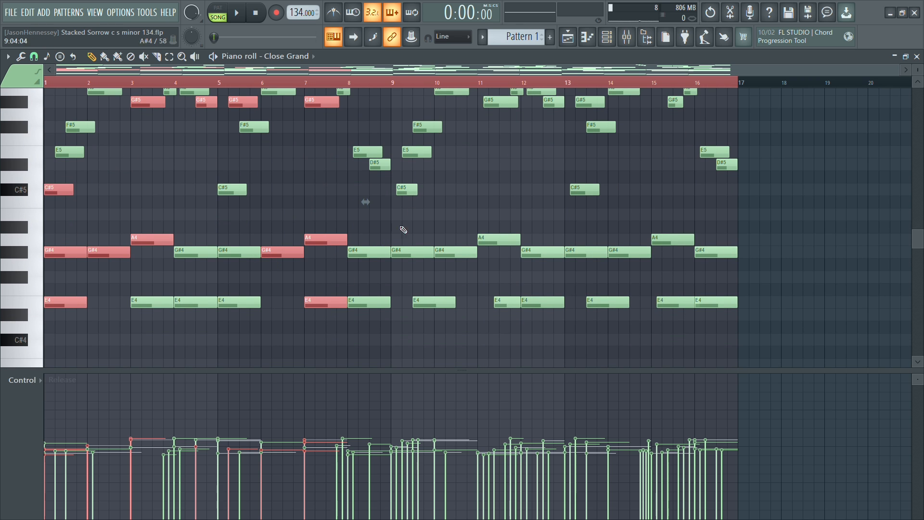
pyautogui.moveTo(440, 294); pyautogui.dragTo(465, 234)
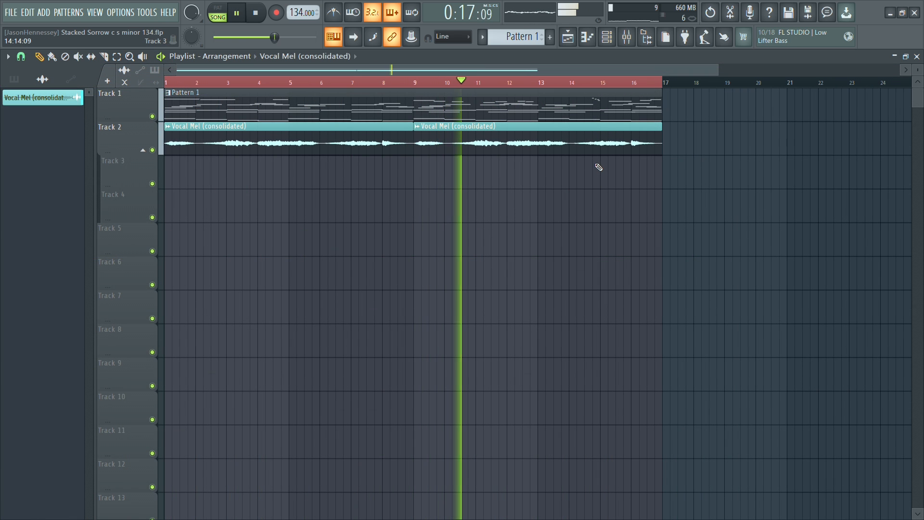
# Step: Stop playback, show the unsorted channels, and open the Close Grand notes in the piano roll
pyautogui.press('space')
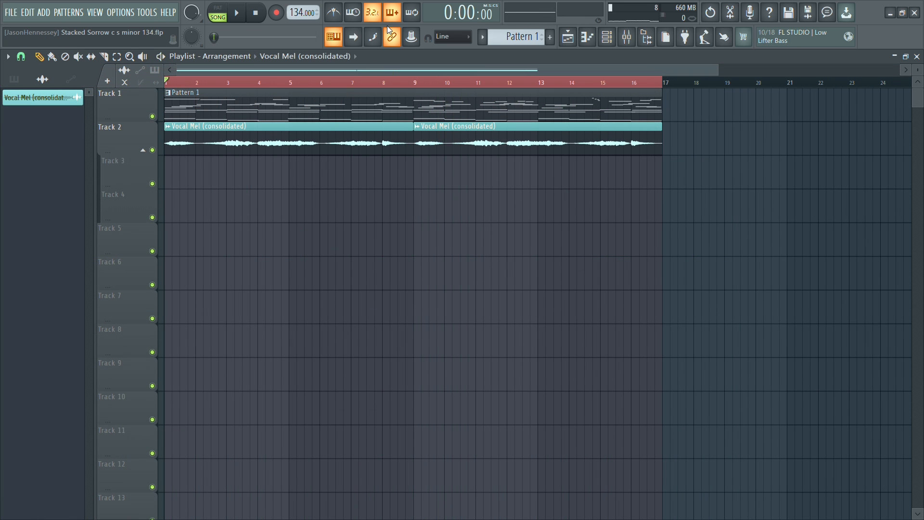
pyautogui.click(606, 37)
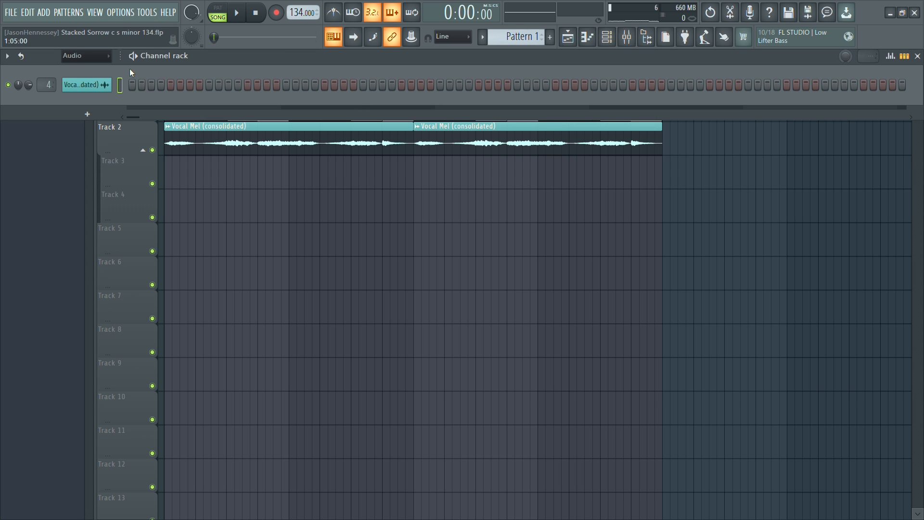
pyautogui.click(82, 55)
pyautogui.click(77, 104)
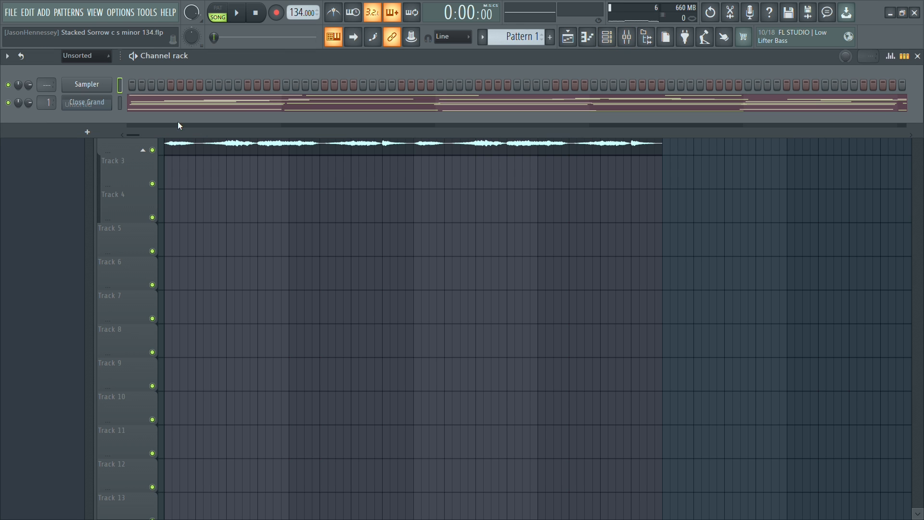
pyautogui.click(240, 107)
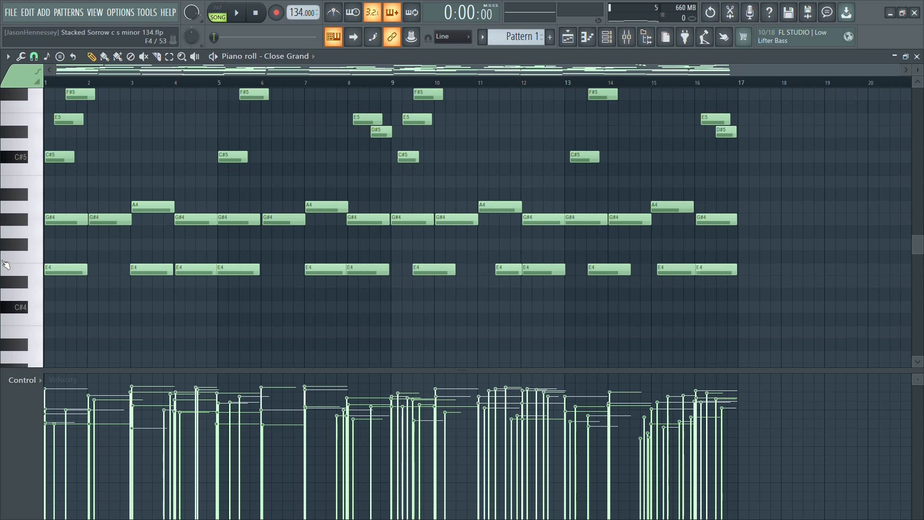
# Step: Switch the piano roll's note property lane to Pan
pyautogui.scroll(-1, 22, 380)
pyautogui.scroll(-3, 122, 303)
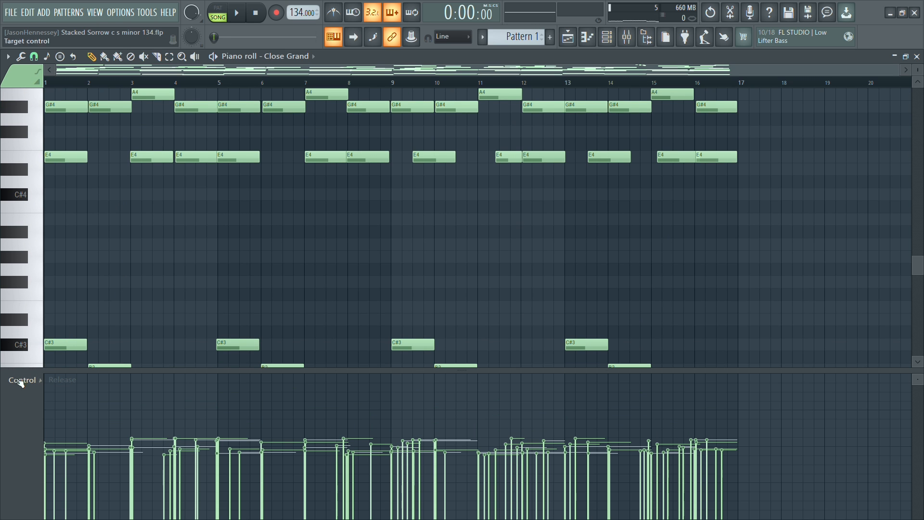
pyautogui.scroll(2, 22, 383)
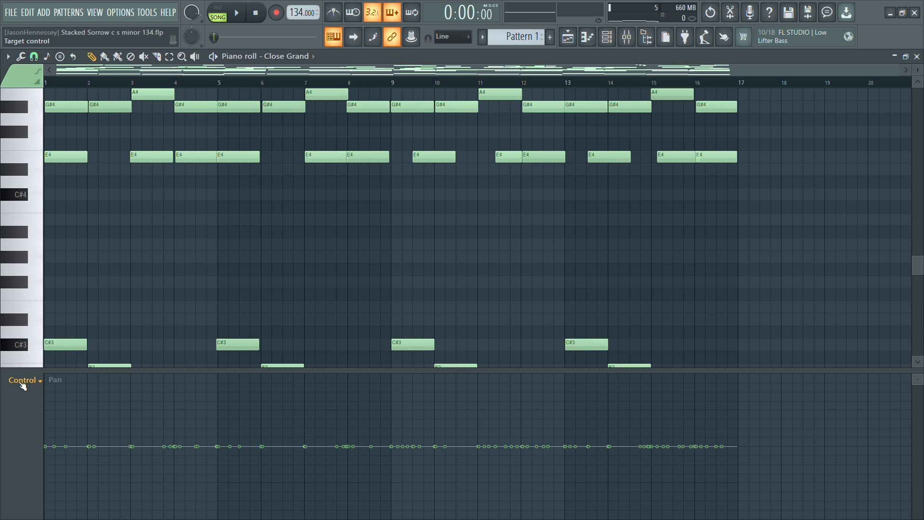
# Step: Select all C#3 and A2 bass notes across the sixteen bars
pyautogui.scroll(-3, 95, 331)
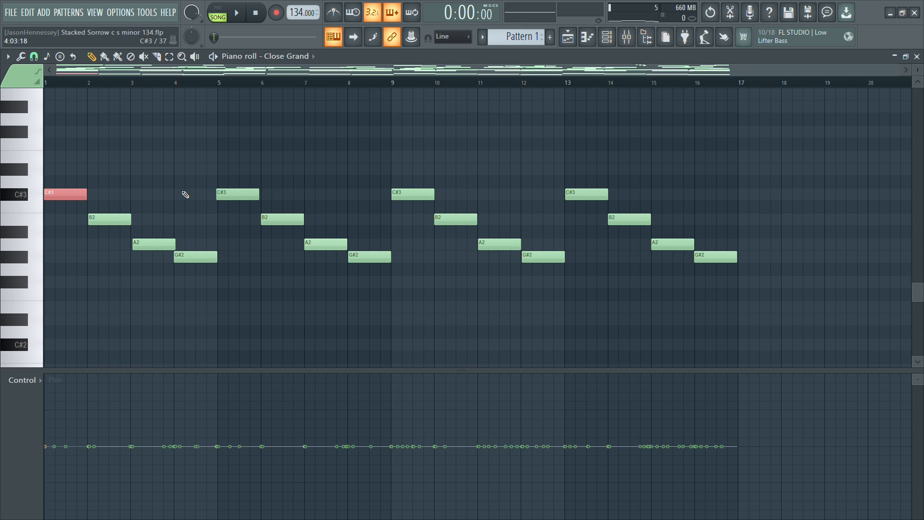
pyautogui.keyDown('ctrl'); pyautogui.click(146, 244); pyautogui.keyUp('ctrl')
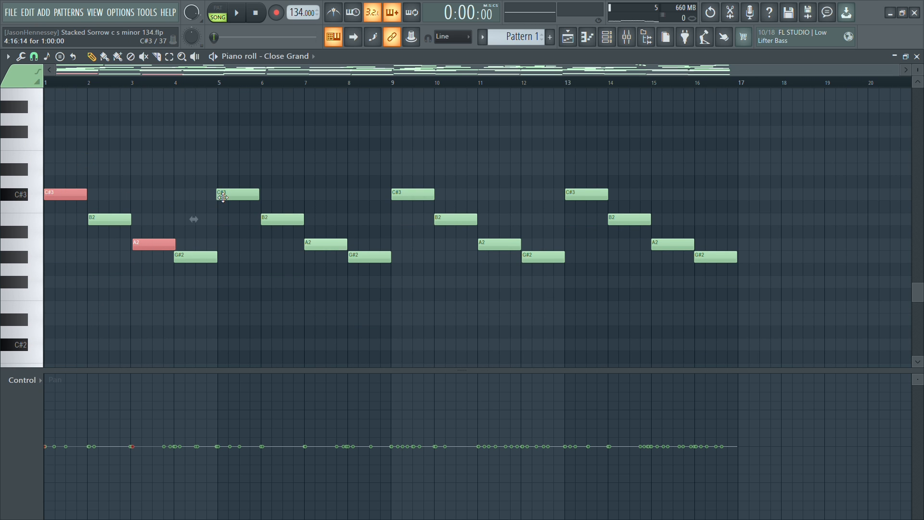
pyautogui.keyDown('ctrl'); pyautogui.click(228, 194); pyautogui.keyUp('ctrl')
pyautogui.keyDown('ctrl'); pyautogui.click(314, 244); pyautogui.keyUp('ctrl')
pyautogui.keyDown('ctrl'); pyautogui.click(406, 195); pyautogui.keyUp('ctrl')
pyautogui.keyDown('ctrl'); pyautogui.click(500, 244); pyautogui.keyUp('ctrl')
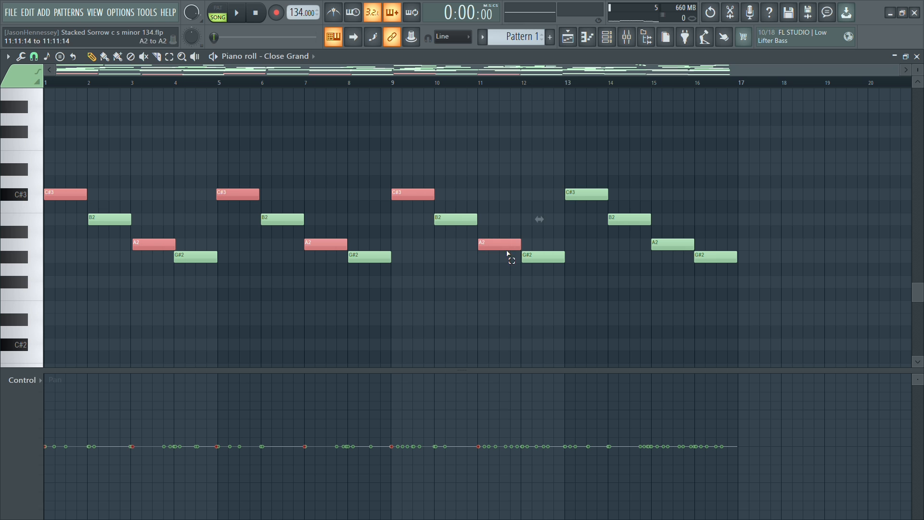
pyautogui.keyDown('ctrl'); pyautogui.click(588, 196); pyautogui.keyUp('ctrl')
pyautogui.keyDown('ctrl'); pyautogui.click(660, 244); pyautogui.keyUp('ctrl')
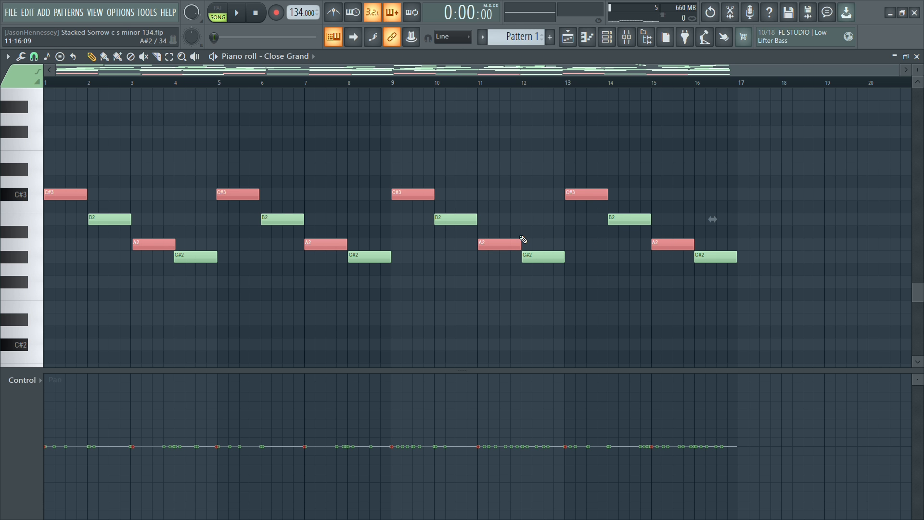
# Step: Add the E4 notes starting at bars 4, 8, 12 and 16 to the bass note selection
pyautogui.scroll(5, 89, 248)
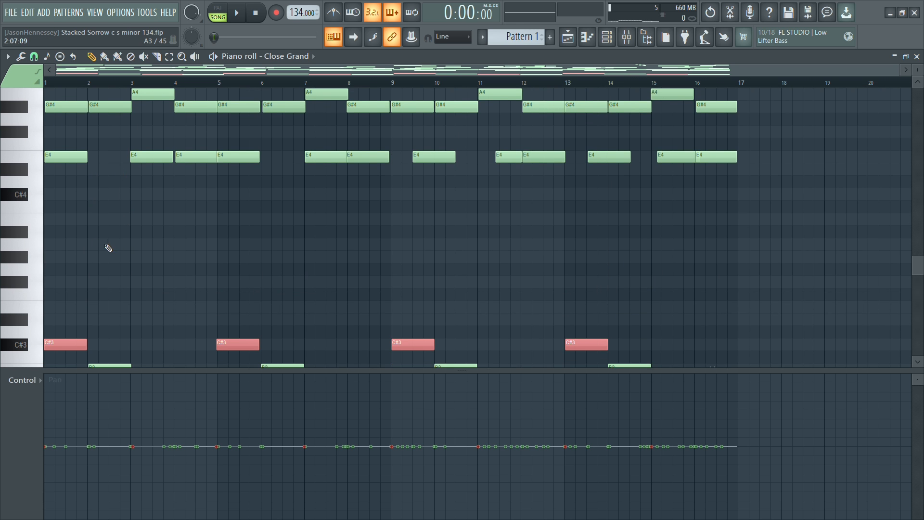
pyautogui.keyDown('ctrl'); pyautogui.scroll(2, 108, 248); pyautogui.keyUp('ctrl')
pyautogui.scroll(-1, 87, 241)
pyautogui.keyDown('ctrl'); pyautogui.scroll(2, 238, 183); pyautogui.keyUp('ctrl')
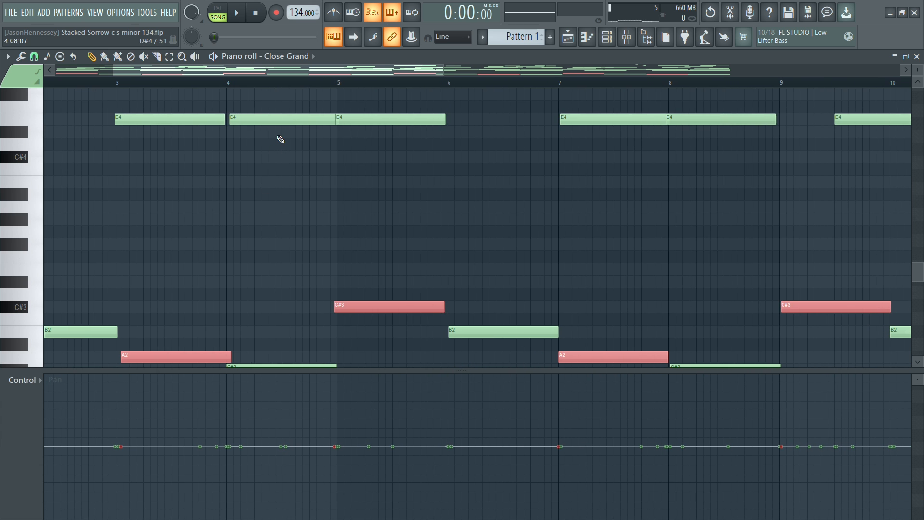
pyautogui.keyDown('ctrl'); pyautogui.click(284, 116); pyautogui.keyUp('ctrl')
pyautogui.keyDown('ctrl'); pyautogui.click(708, 124); pyautogui.keyUp('ctrl')
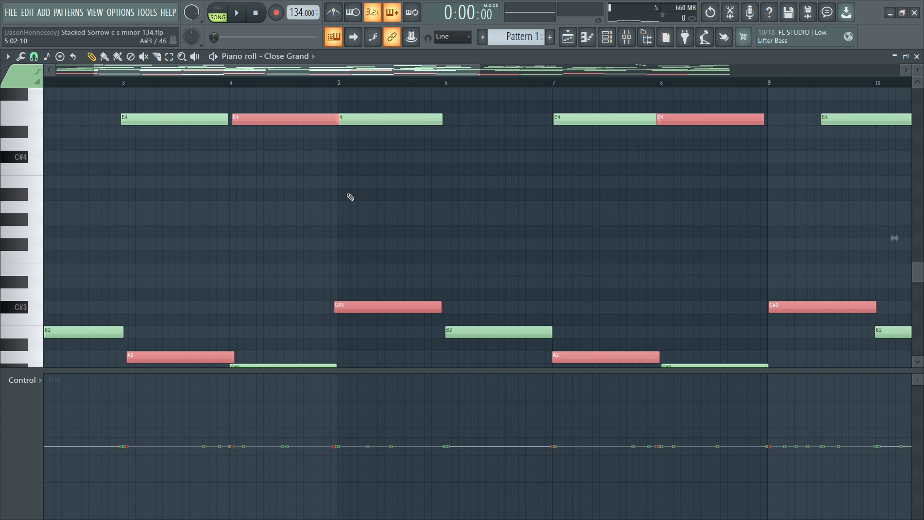
pyautogui.hscroll(5, 687, 155)
pyautogui.keyDown('ctrl'); pyautogui.scroll(-1, 687, 154); pyautogui.keyUp('ctrl')
pyautogui.keyDown('ctrl'); pyautogui.click(590, 122); pyautogui.keyUp('ctrl')
pyautogui.keyDown('ctrl'); pyautogui.scroll(-2, 649, 144); pyautogui.keyUp('ctrl')
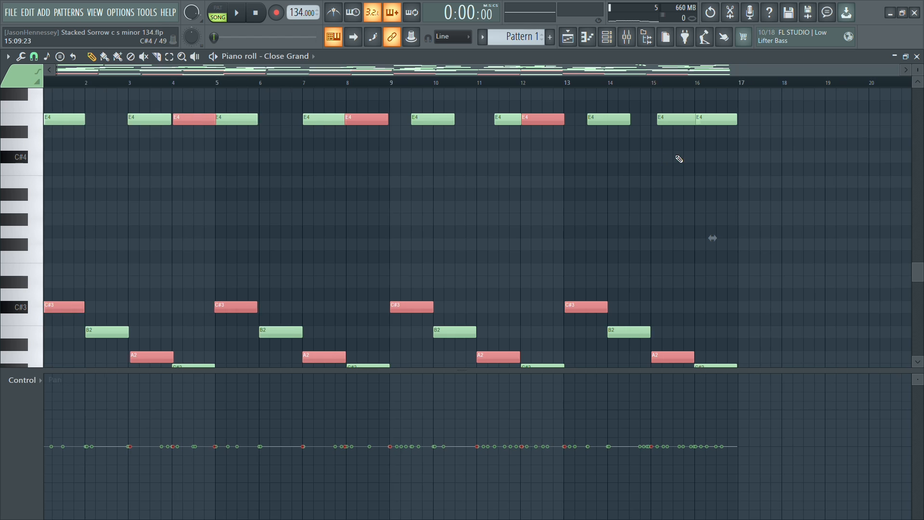
pyautogui.keyDown('ctrl'); pyautogui.scroll(2, 712, 139); pyautogui.keyUp('ctrl')
pyautogui.keyDown('ctrl'); pyautogui.click(719, 121); pyautogui.keyUp('ctrl')
pyautogui.keyDown('ctrl'); pyautogui.scroll(-3, 710, 147); pyautogui.keyUp('ctrl')
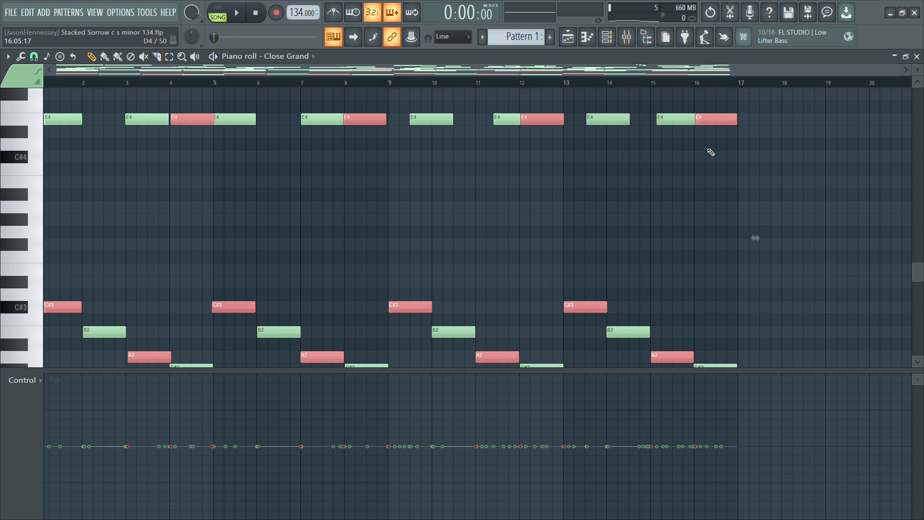
pyautogui.keyDown('ctrl'); pyautogui.scroll(1, 16, 400); pyautogui.keyUp('ctrl')
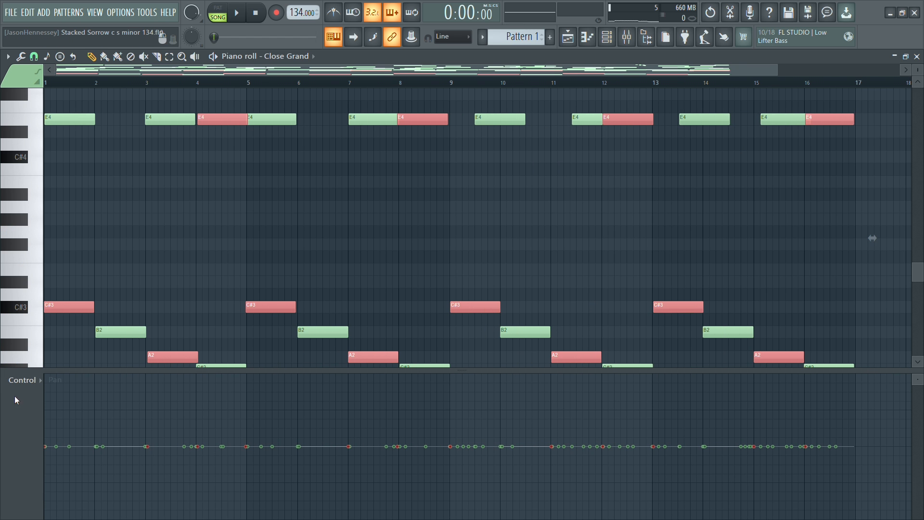
# Step: Pan the selected C#3, A2 and E4 notes strongly to alternating sides, and stop the arrangement playback
pyautogui.moveTo(57, 399)
pyautogui.mouseDown()
pyautogui.moveTo(155, 495)
pyautogui.moveTo(398, 501)
pyautogui.moveTo(415, 474)
pyautogui.mouseUp()
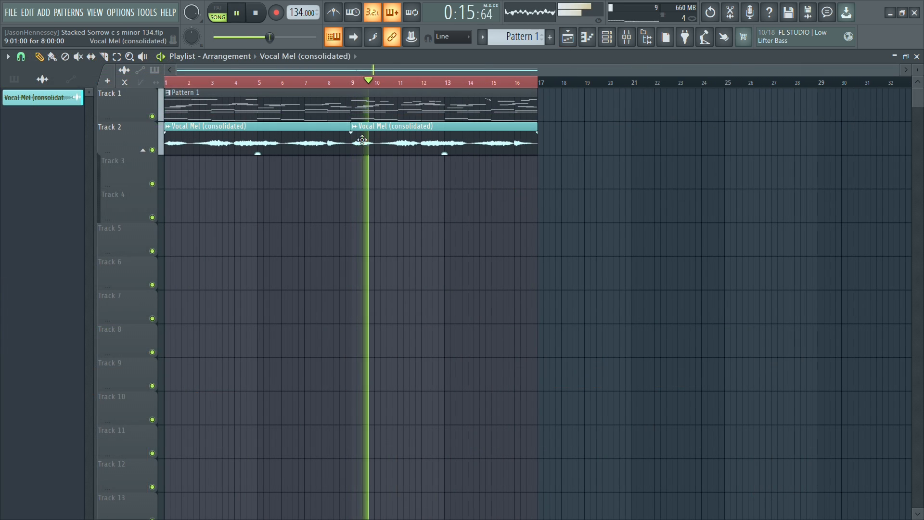
pyautogui.press('space')
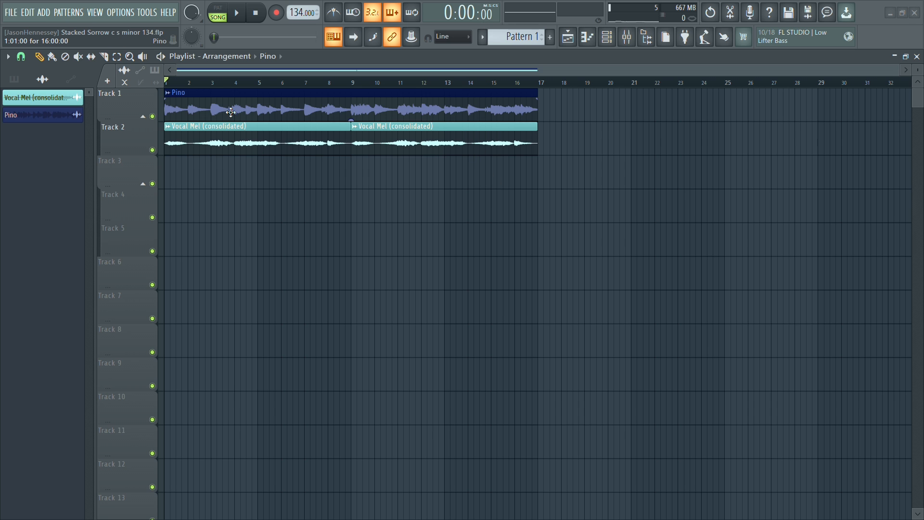
# Step: Play the arrangement with the Pino audio clip, and view the Close Grand channel in the piano roll
pyautogui.press('space')
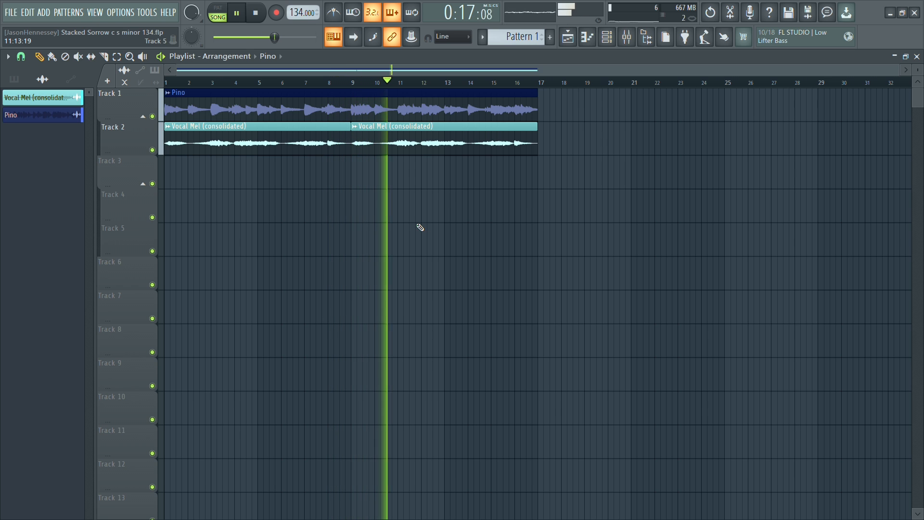
pyautogui.click(588, 39)
pyautogui.click(606, 37)
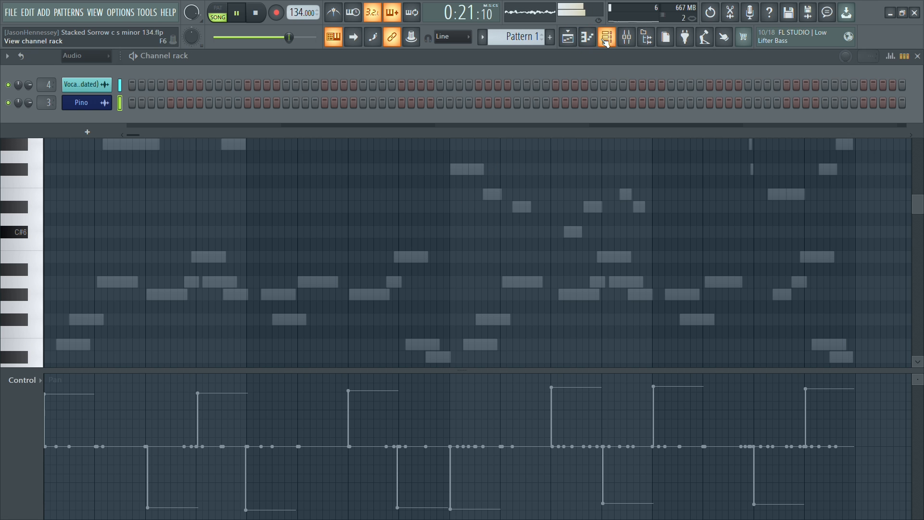
pyautogui.click(87, 56)
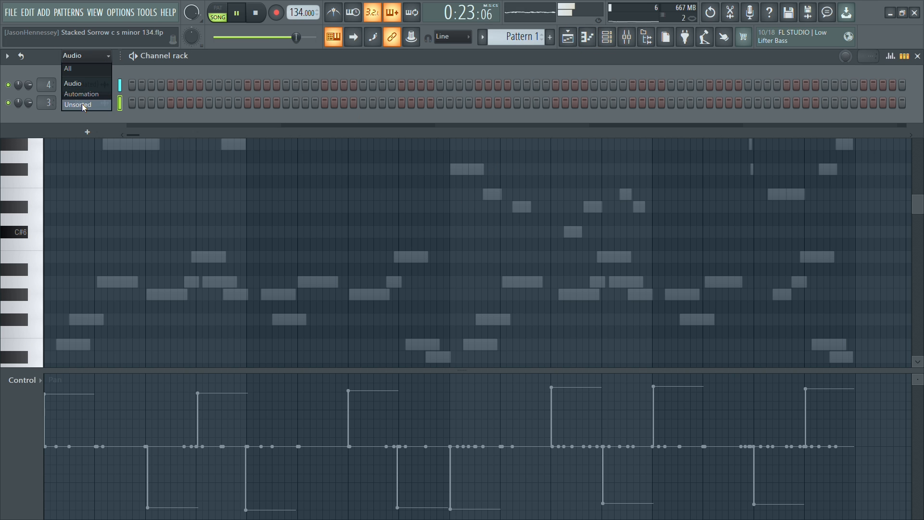
pyautogui.click(80, 104)
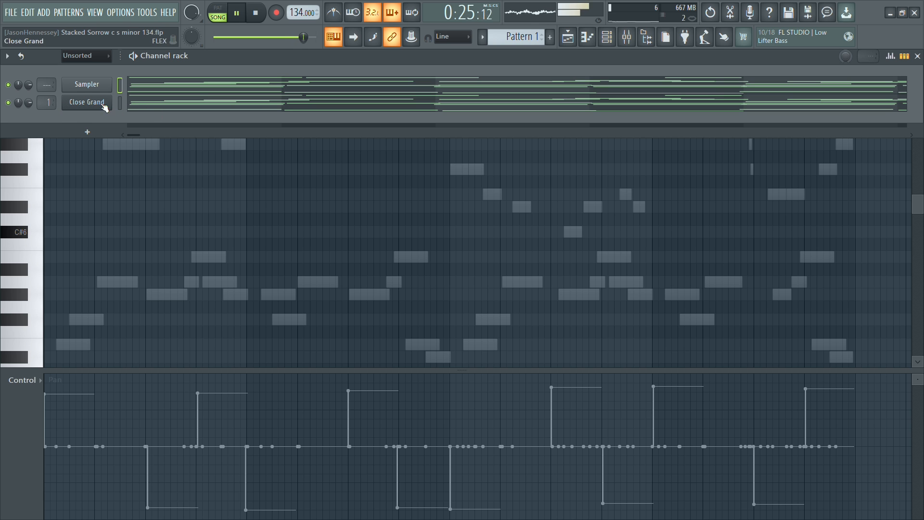
pyautogui.click(105, 106)
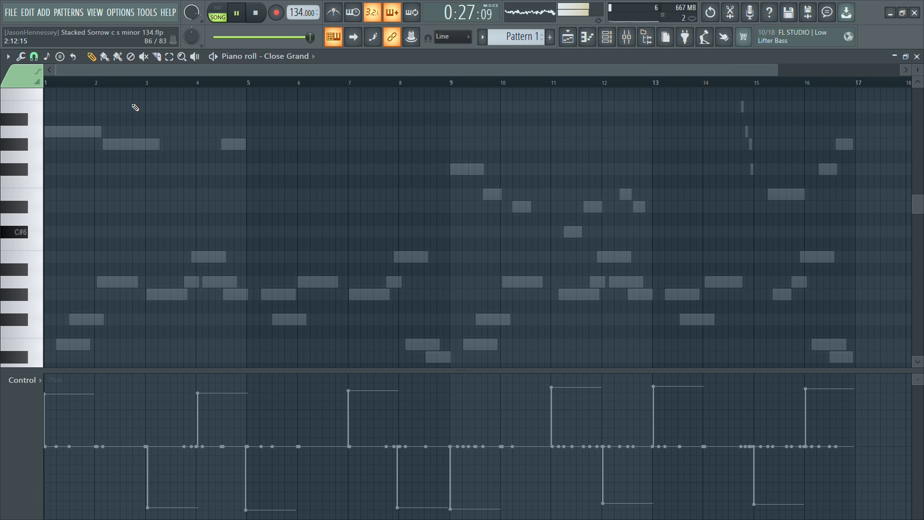
# Step: Return to the playlist and place Pattern 1 at bar 1 on Track 3
pyautogui.click(567, 36)
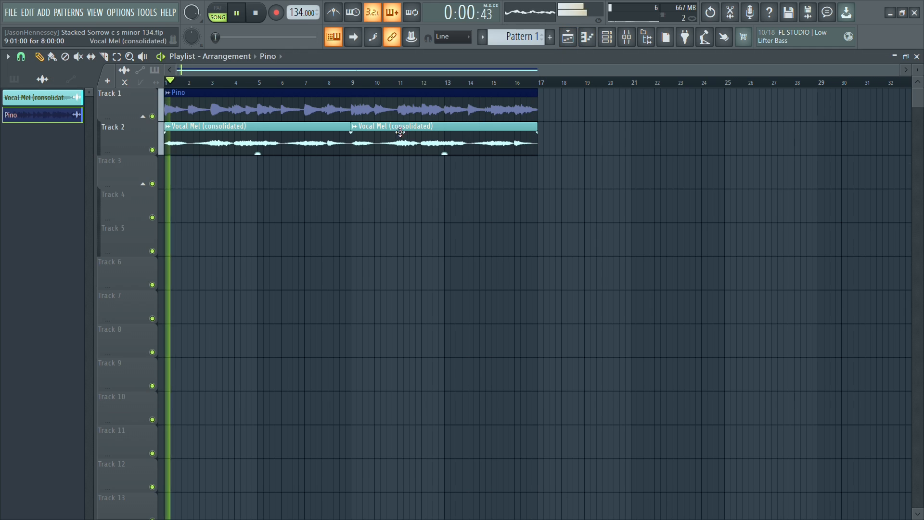
pyautogui.click(14, 79)
pyautogui.click(30, 98)
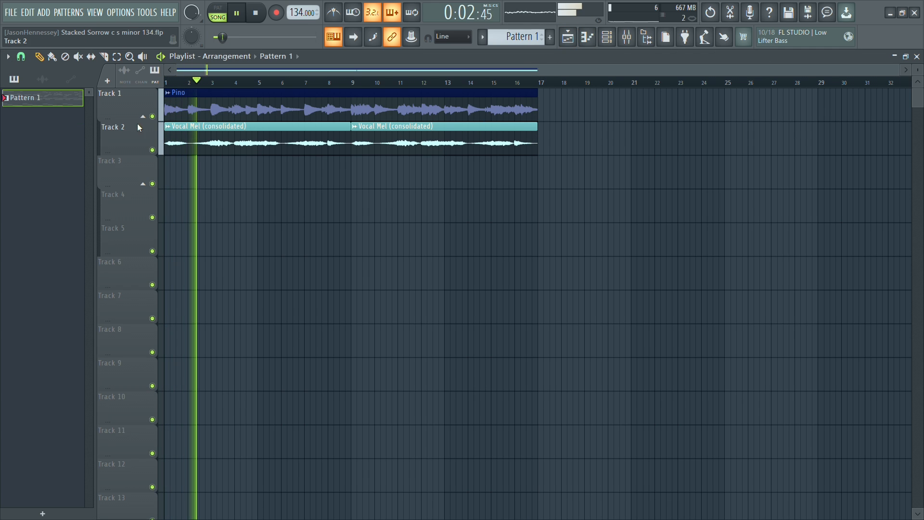
pyautogui.click(173, 170)
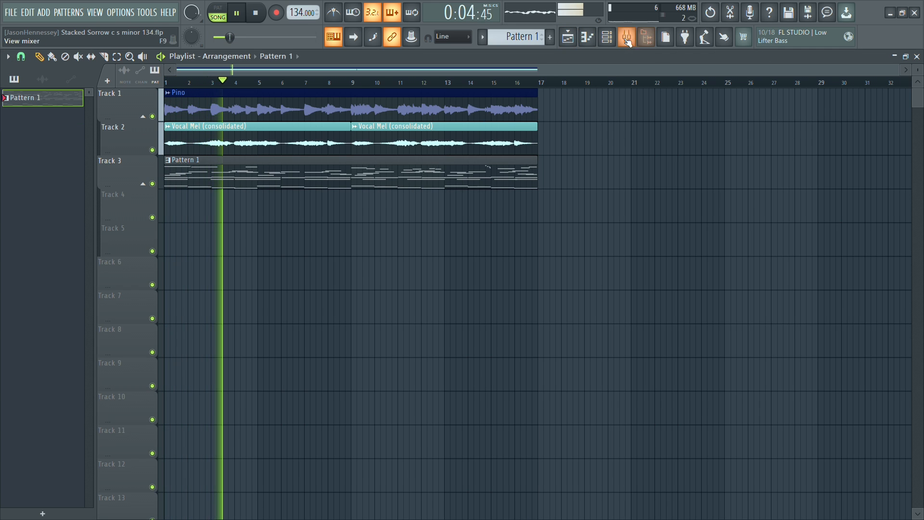
# Step: Open the Sampler channel's notes in the piano roll and examine the melody and lower notes during playback
pyautogui.click(607, 37)
pyautogui.click(172, 85)
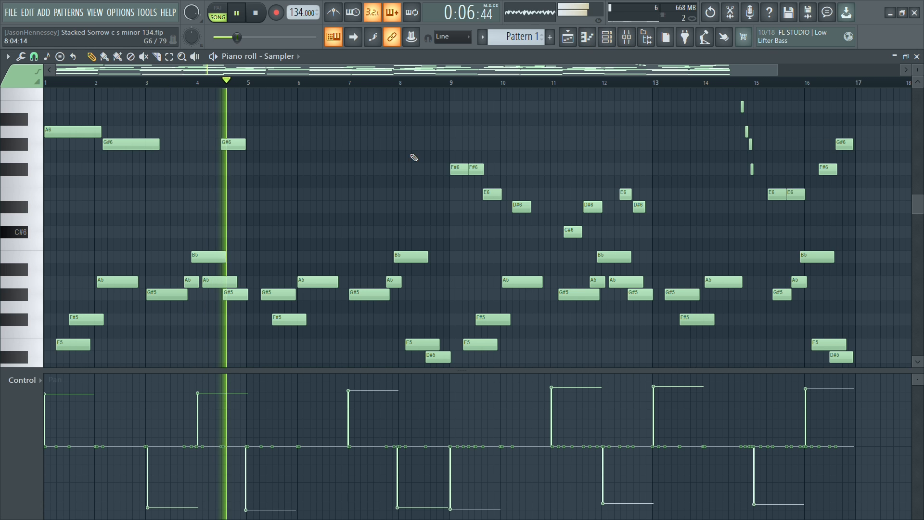
pyautogui.scroll(-3, 425, 183)
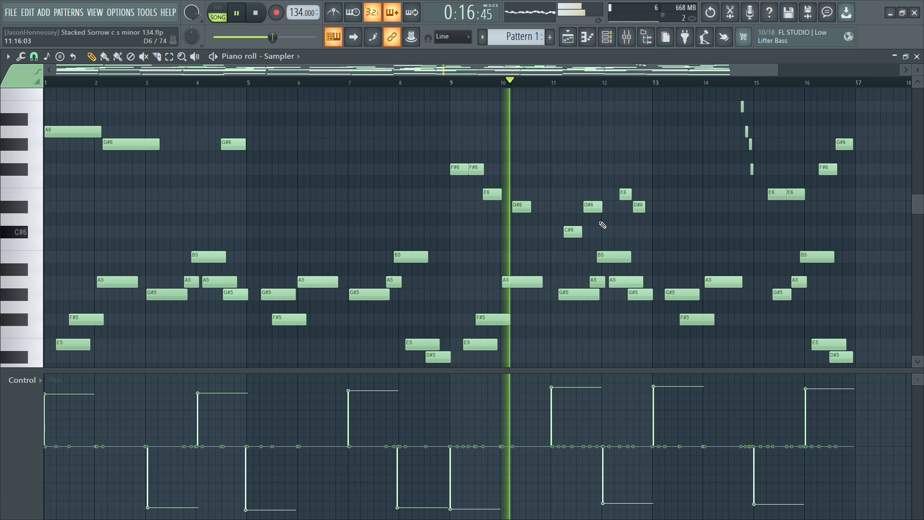
pyautogui.scroll(-2, 602, 225)
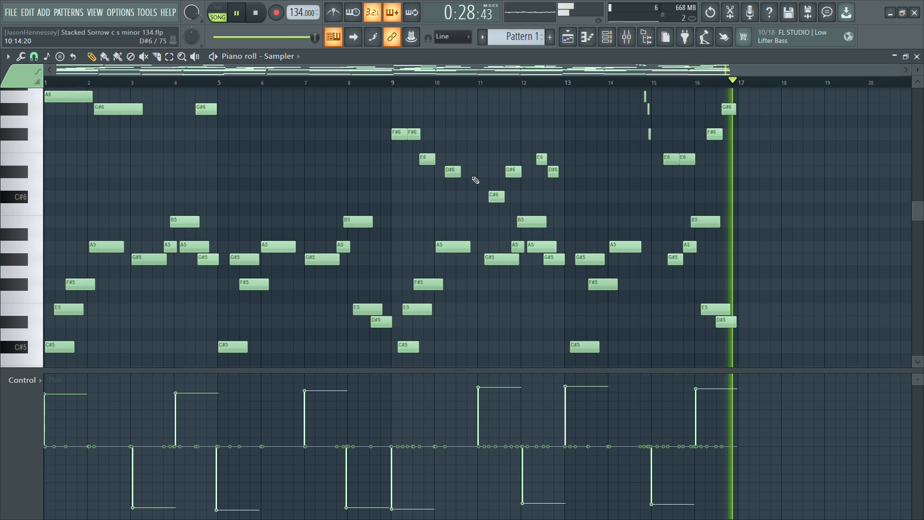
pyautogui.scroll(-5, 475, 179)
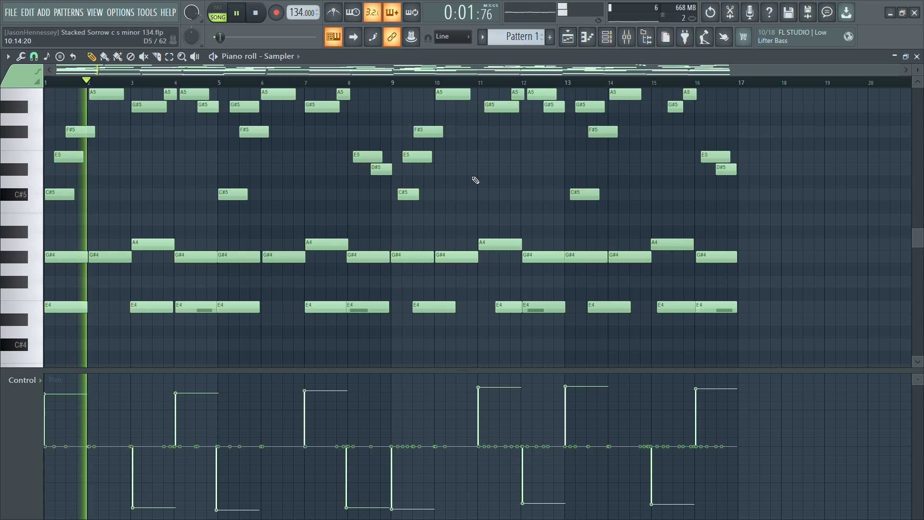